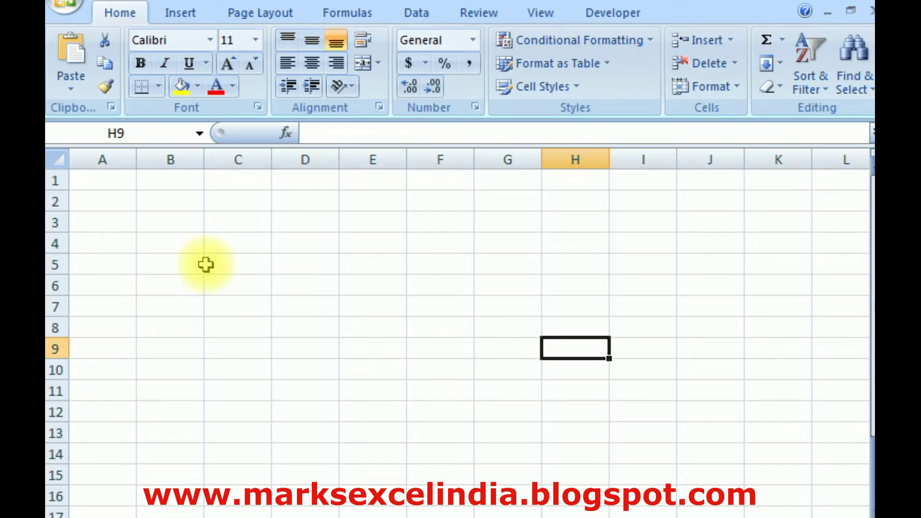
Enter the company name 'M K Enterprises' in cell A1.
left_click(432, 352)
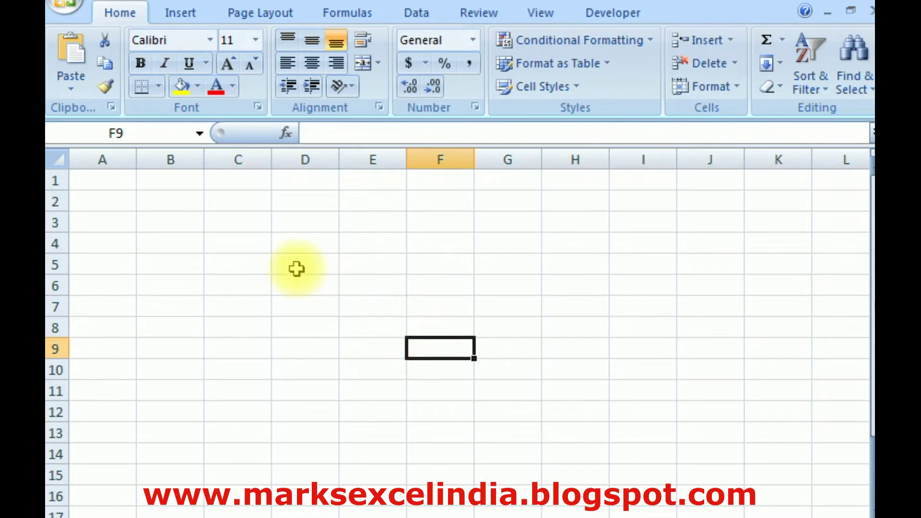
left_click(295, 267)
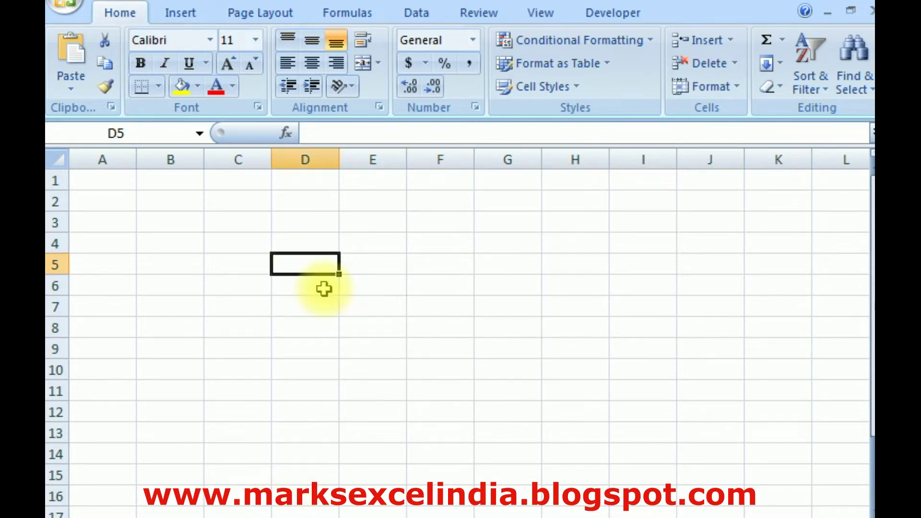
left_click(243, 292)
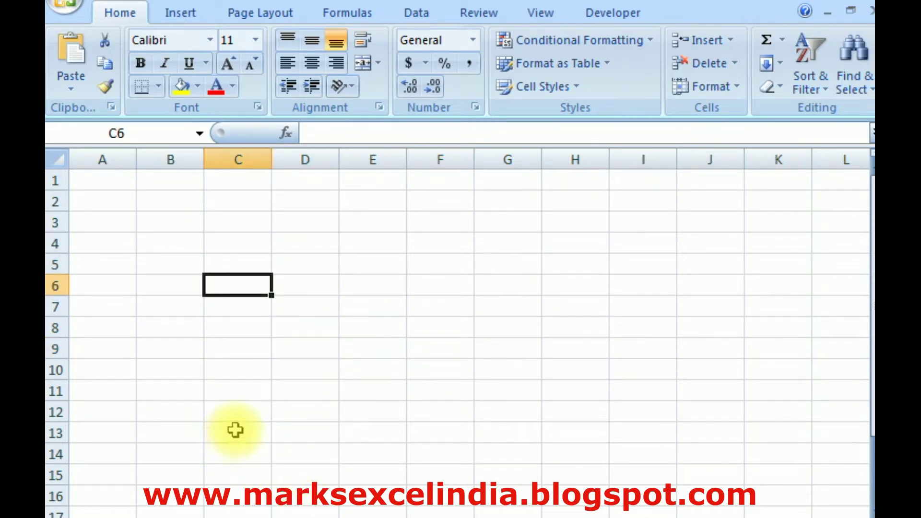
left_click(93, 176)
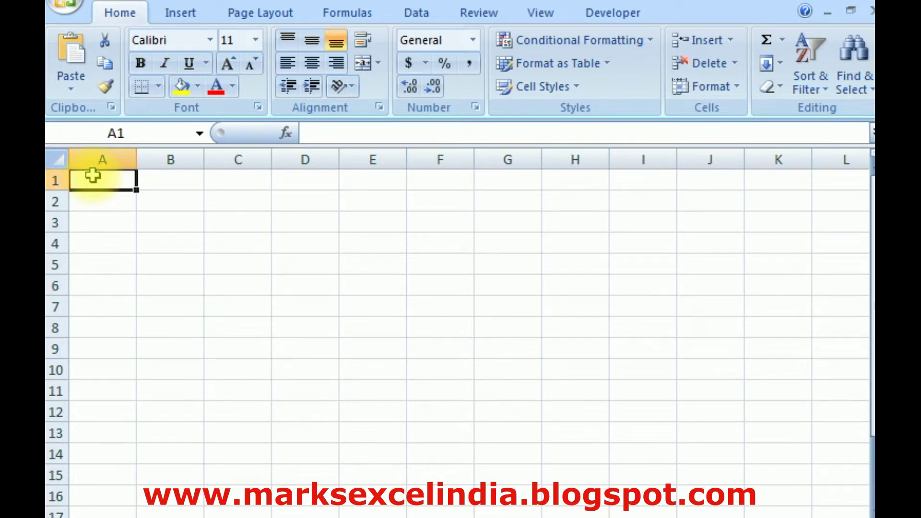
type("M K E")
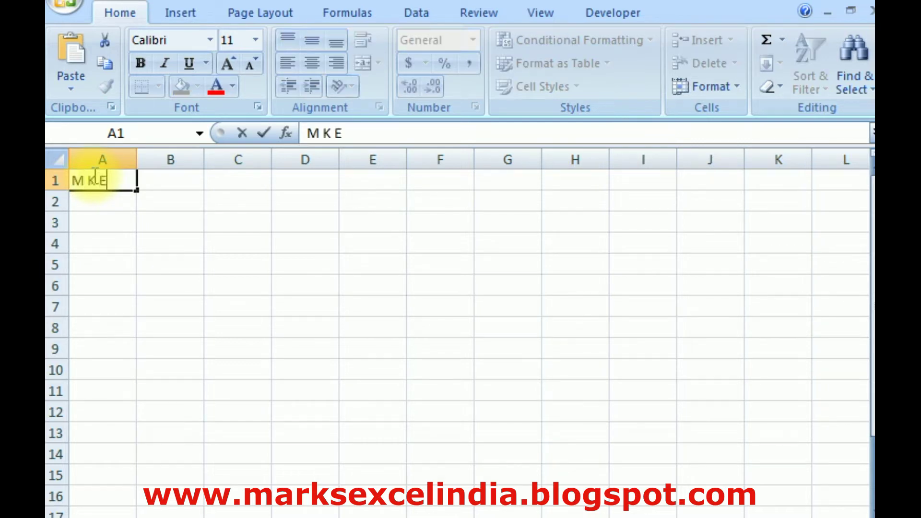
type("nter")
type("prises")
key("Return")
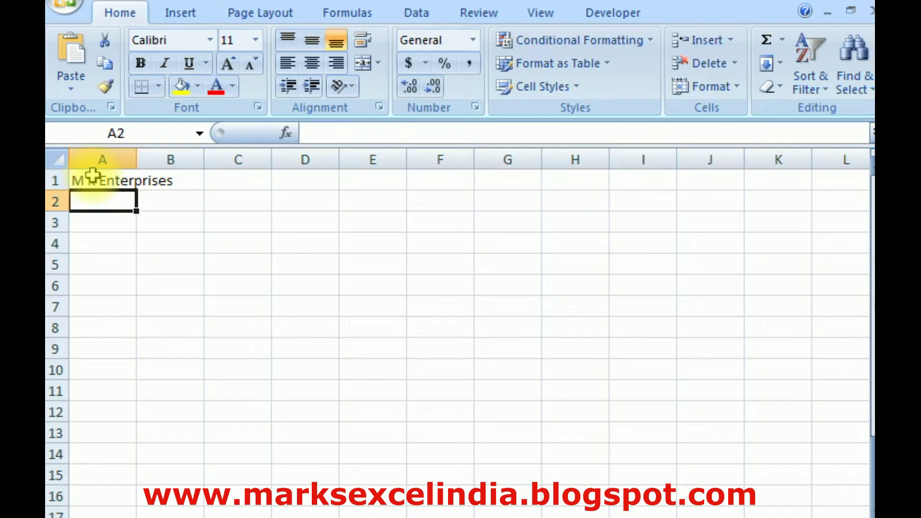
Enter 'Balance Sheet as on 31st March 2022' in A2 and begin the Liabilities heading in A4.
type("Balance Sheet as ")
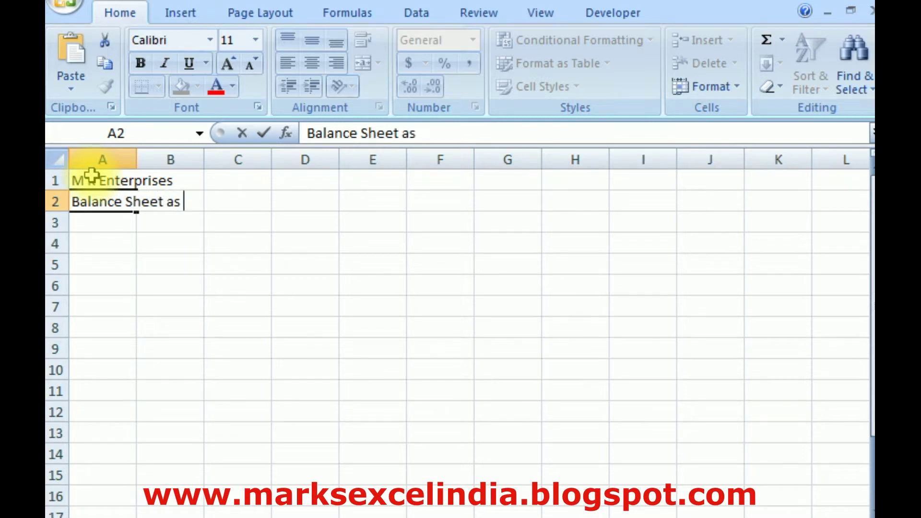
type("on ")
type("31st ")
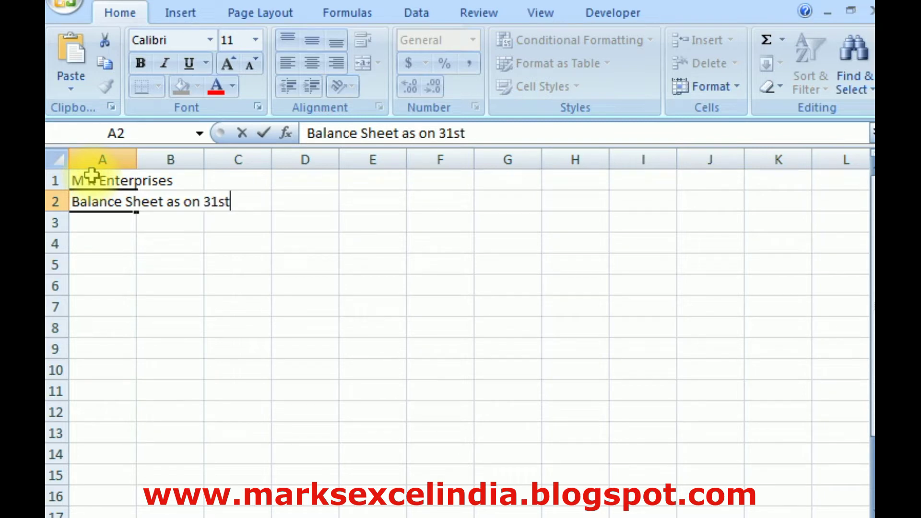
type("March 2")
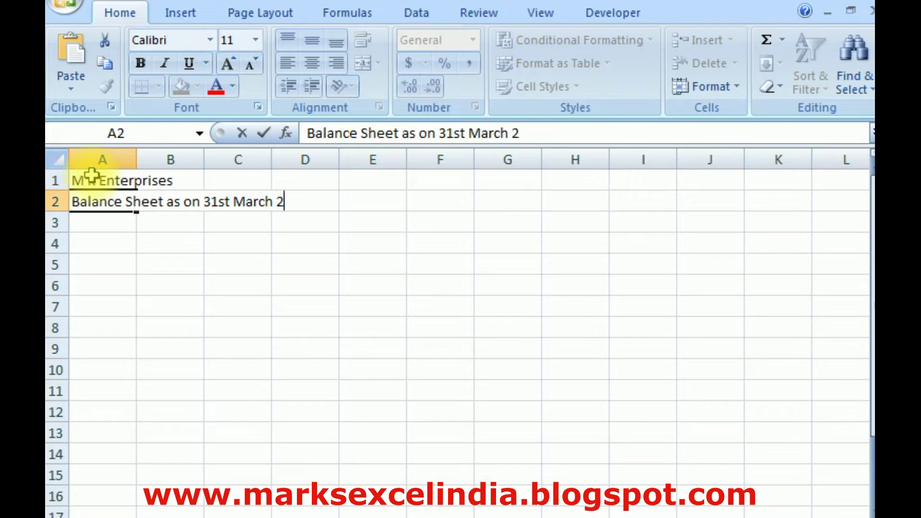
type("022")
key("Return")
key("Return")
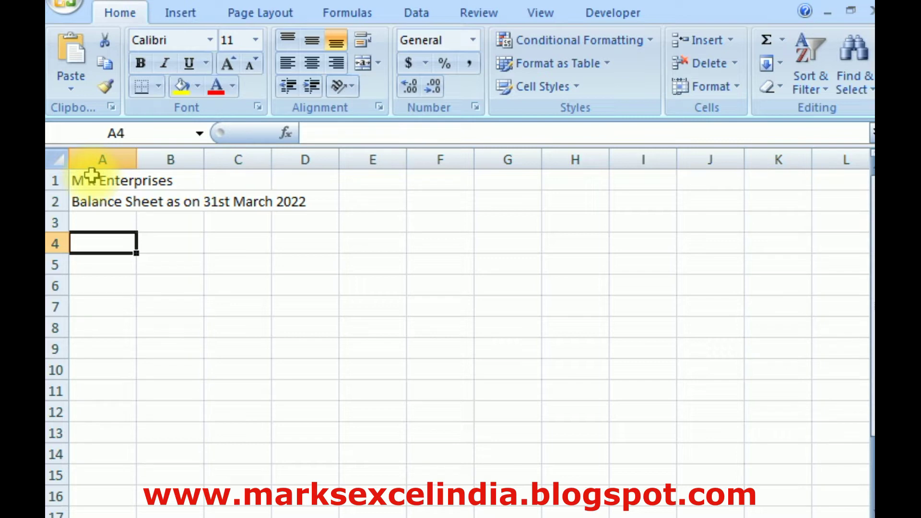
type("L")
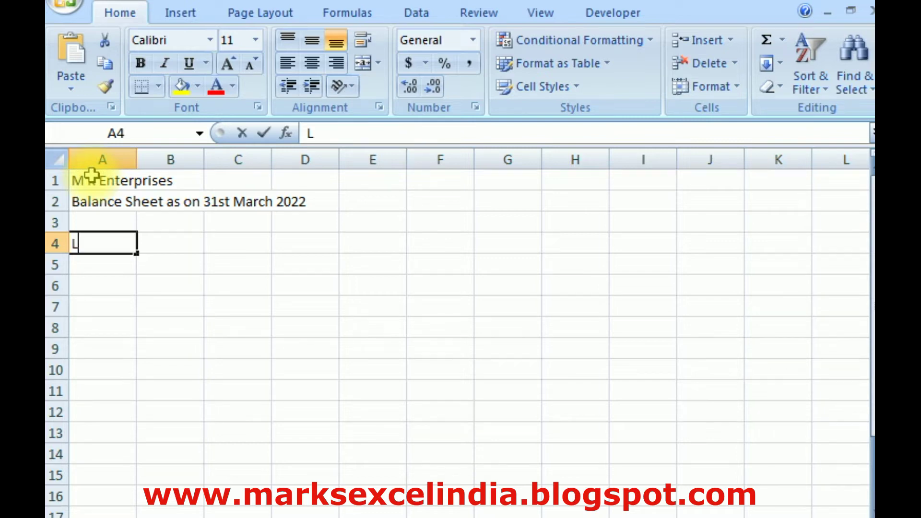
type("iabilit")
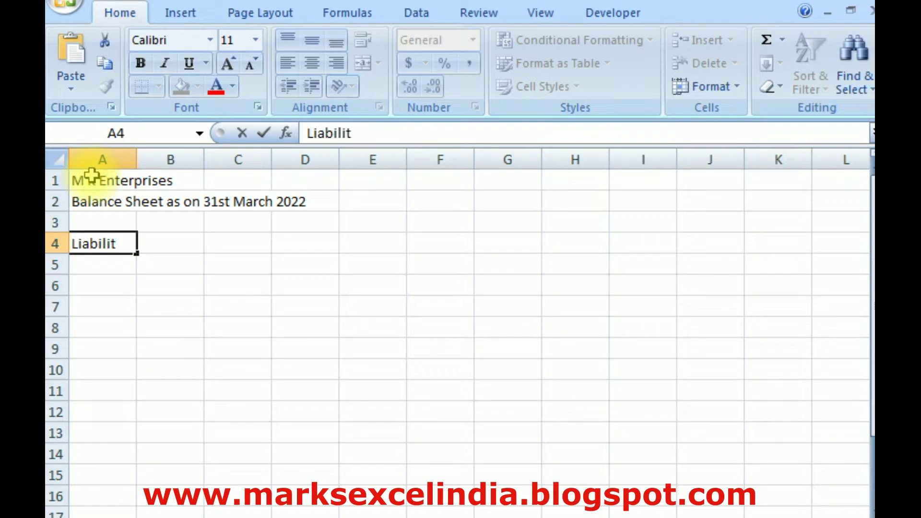
type("ies")
Complete row 4 with the headings Liabilities, Rs, Assets and Rs across A4:D4.
key("Tab")
type("Rs")
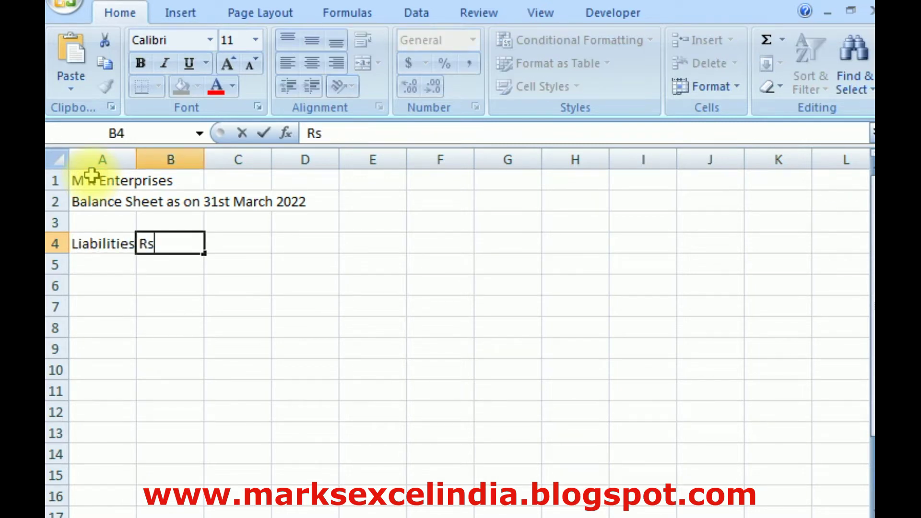
key("Tab")
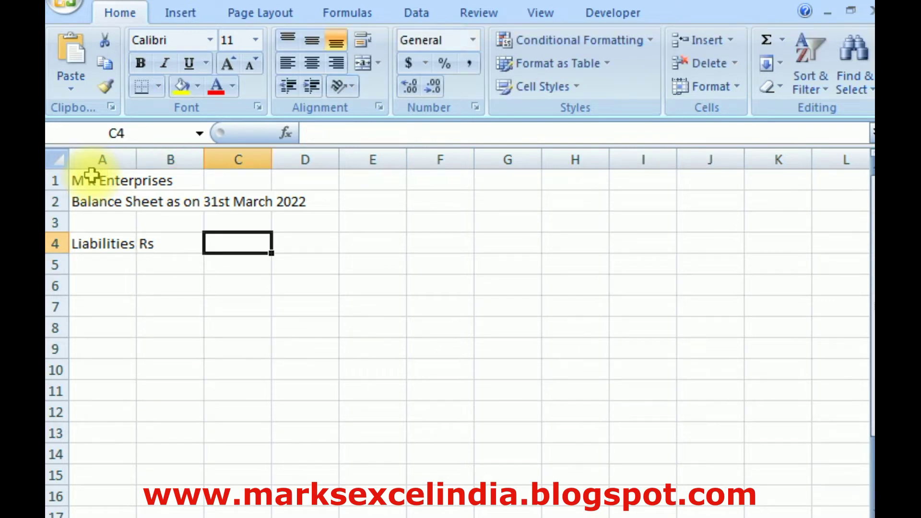
type("Assets")
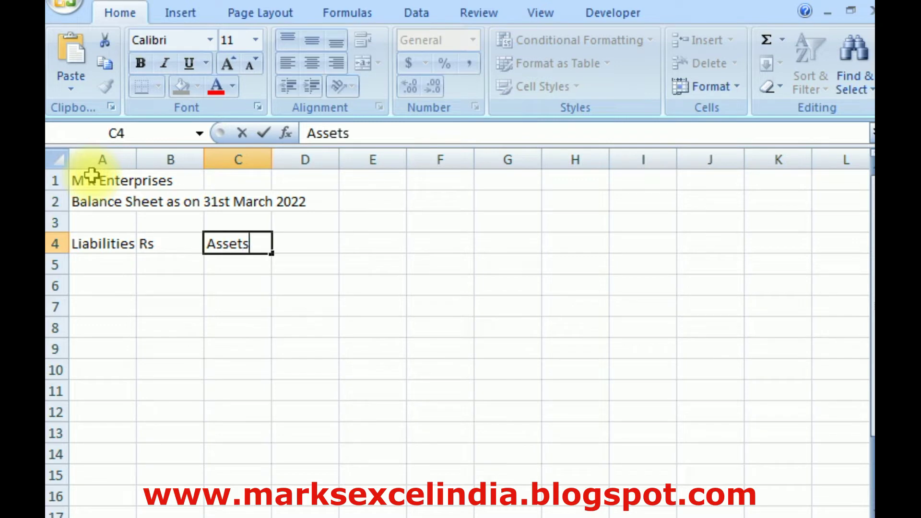
key("Tab")
type("Rs")
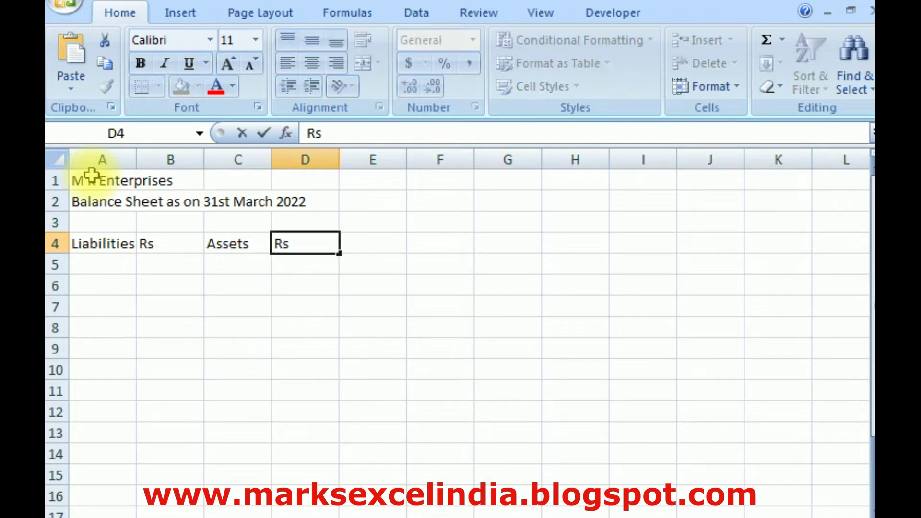
key("Return")
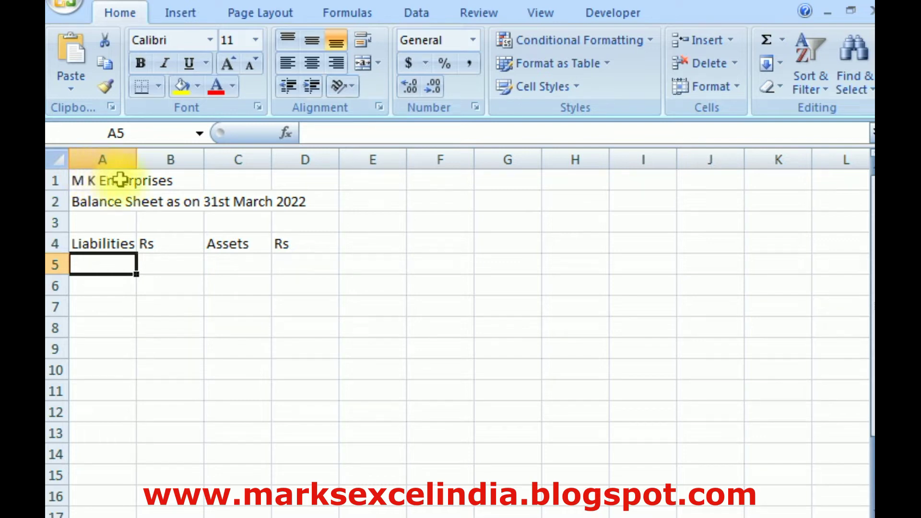
left_click(87, 287)
Enter Capital in A6 and Secured Loans in A8.
left_click(83, 244)
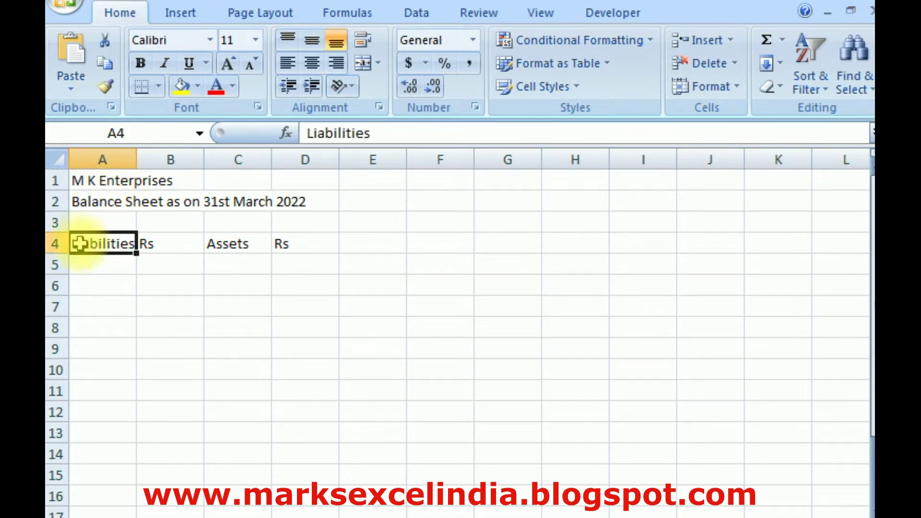
left_click(104, 279)
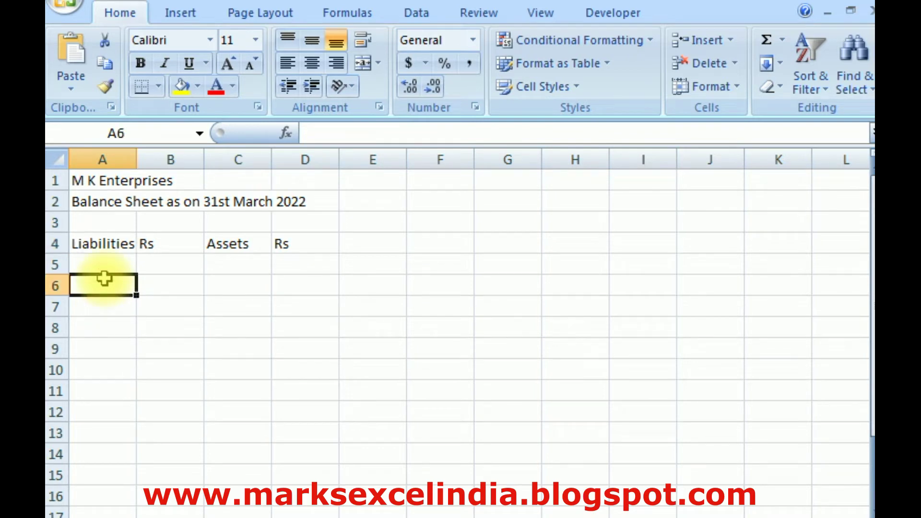
type("Capital")
key("Return")
key("Return")
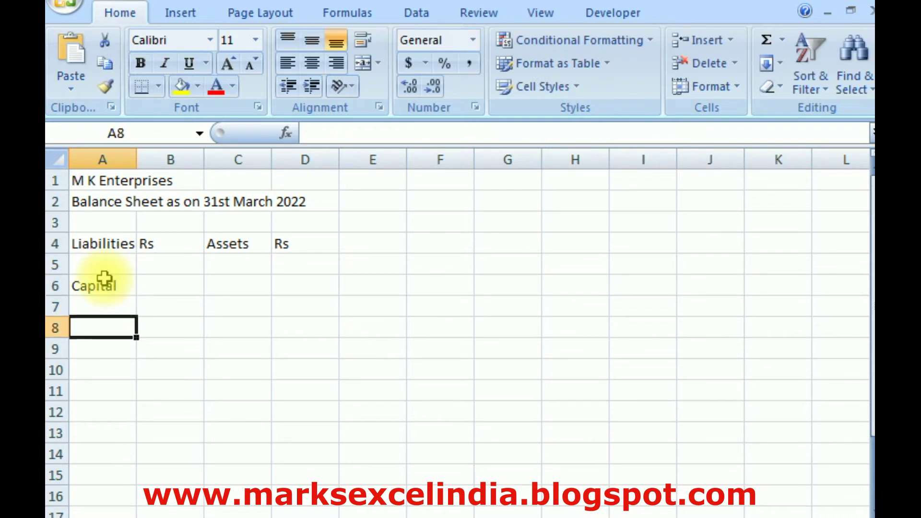
type("Secured Loans")
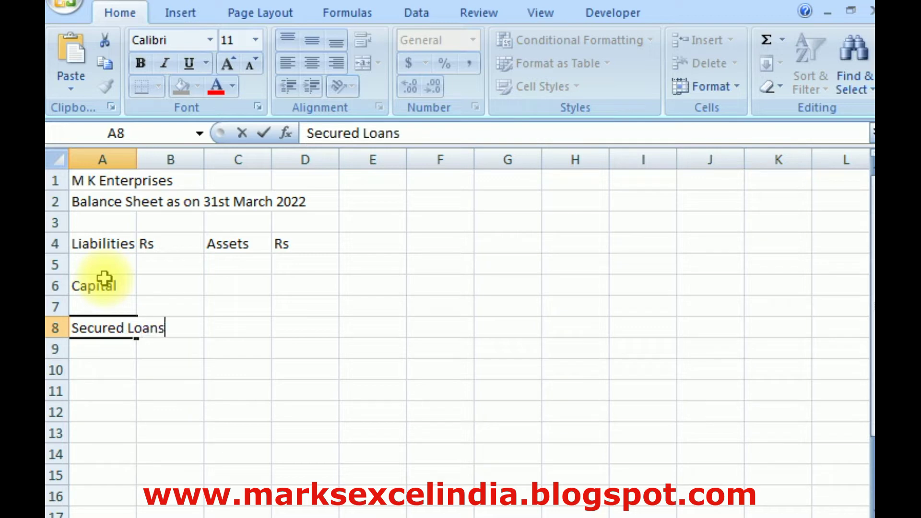
key("Return")
key("Return")
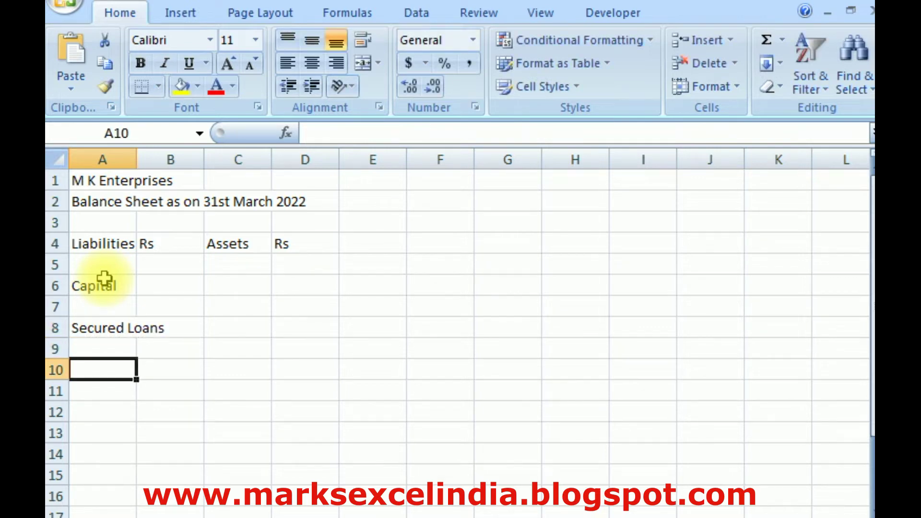
Enter Unsecured Loans in A10 and Current Liabilities in A12.
type("Unsecured Loans")
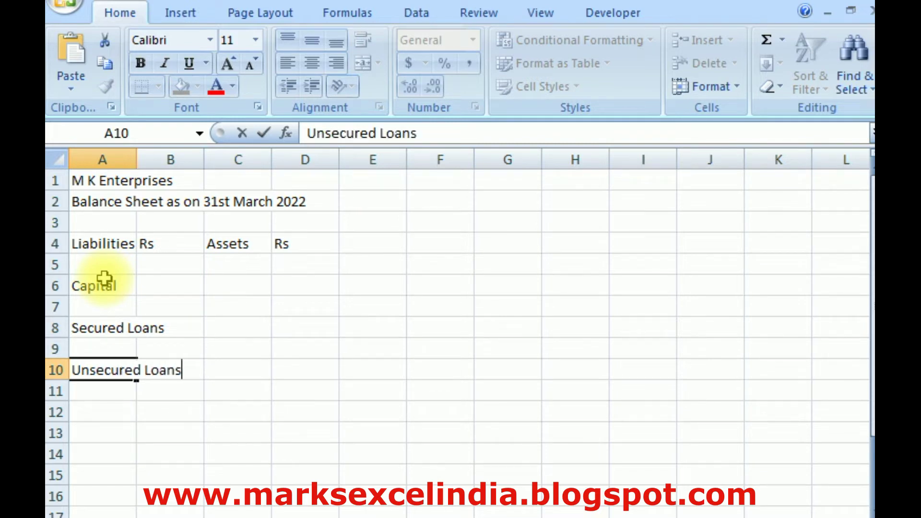
key("Return")
key("Return")
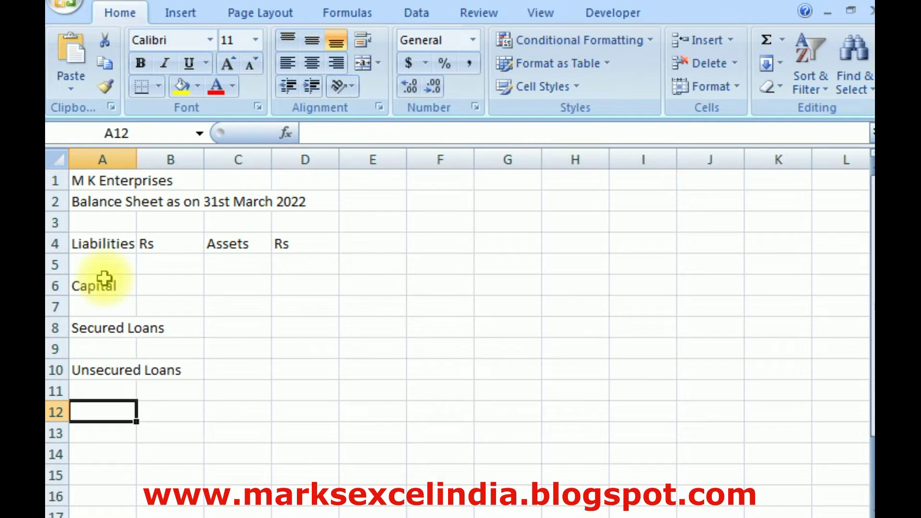
type("Current")
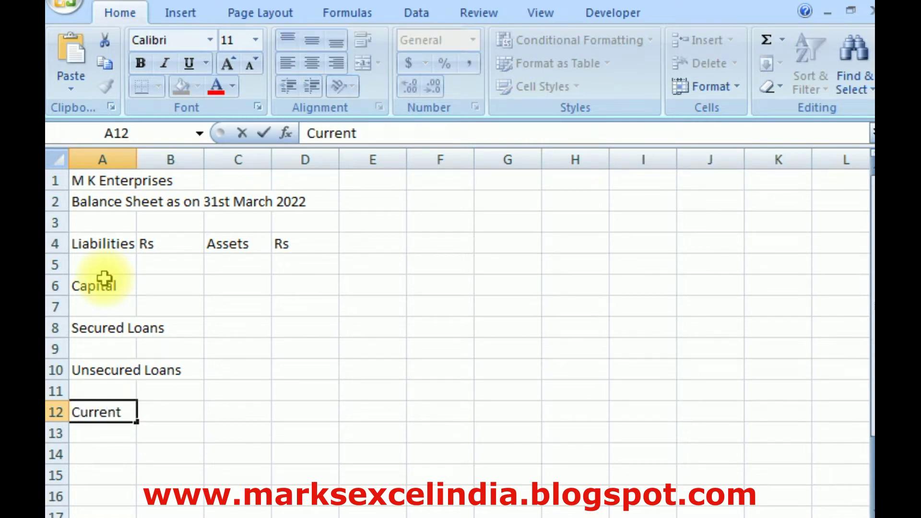
type(" Lia")
type("bilities")
key("Return")
key("Down")
key("Up")
key("Up")
key("Up")
key("Up")
key("Up")
key("Up")
key("Up")
key("Up")
key("Up")
key("Up")
key("Right")
key("Right")
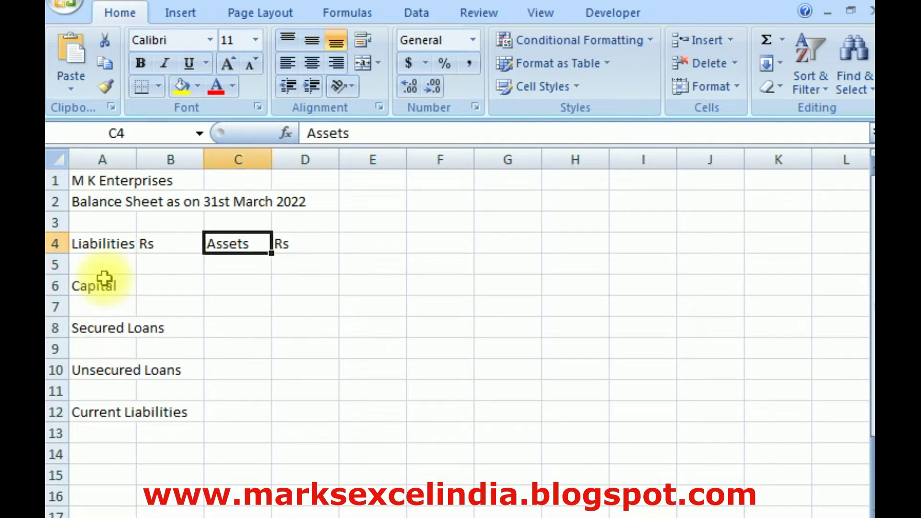
Enter Fixed Assets in C6 and Investments in C8.
key("Down")
key("Down")
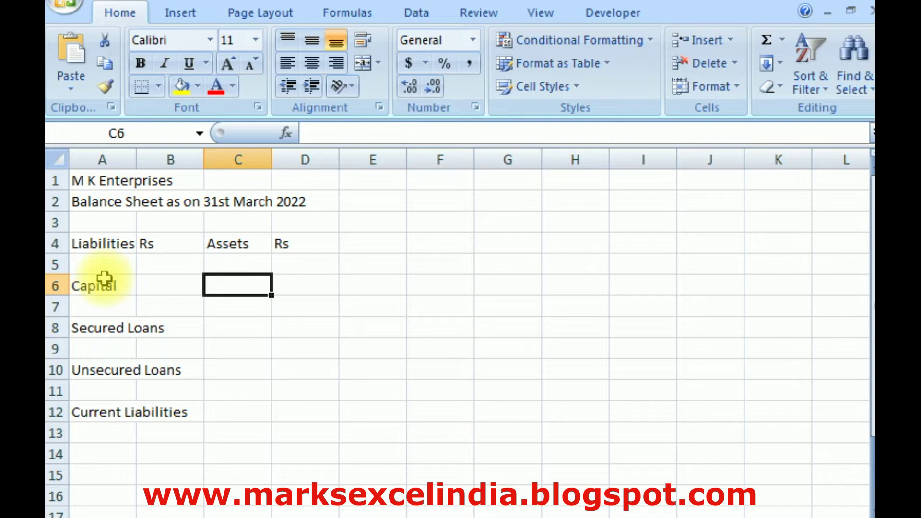
type("Fixed ")
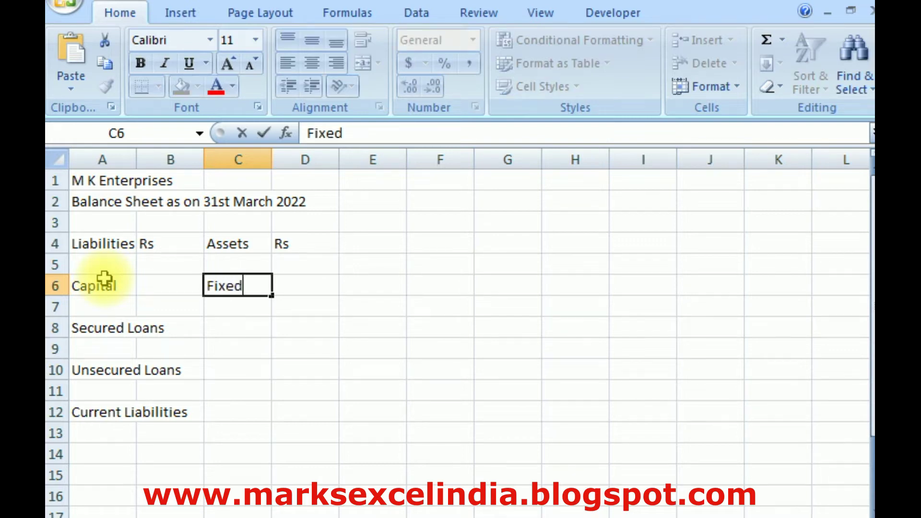
type("Assets")
key("Return")
key("Return")
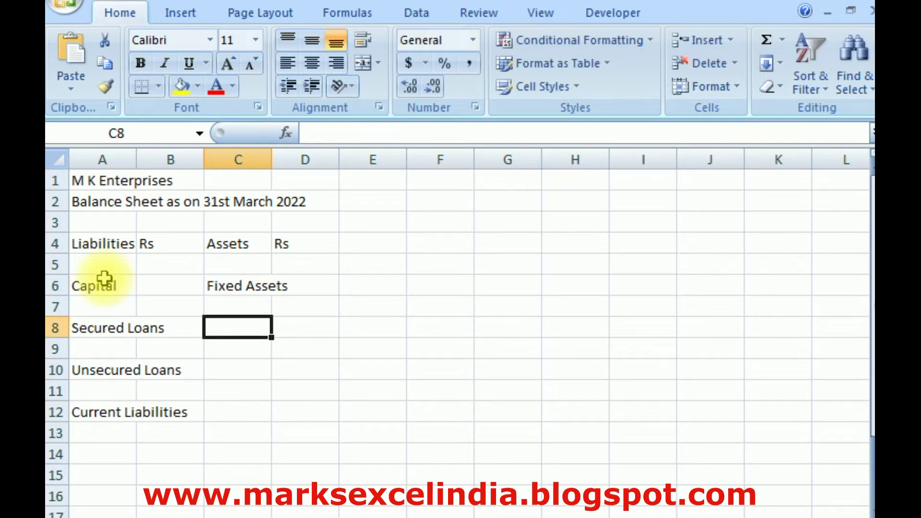
type("Investments")
key("Return")
key("Return")
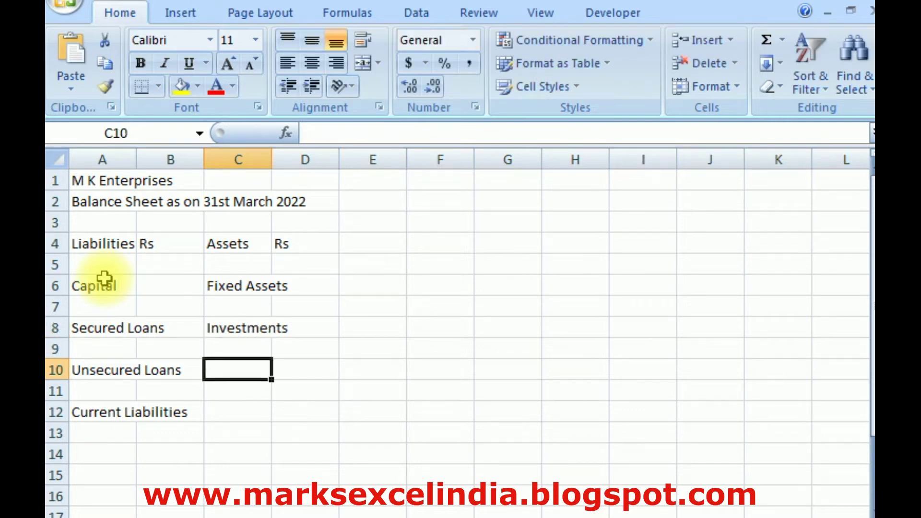
Enter Loans & Advances in C10, correcting the typo, and Current Assents in C12.
type("Loans ")
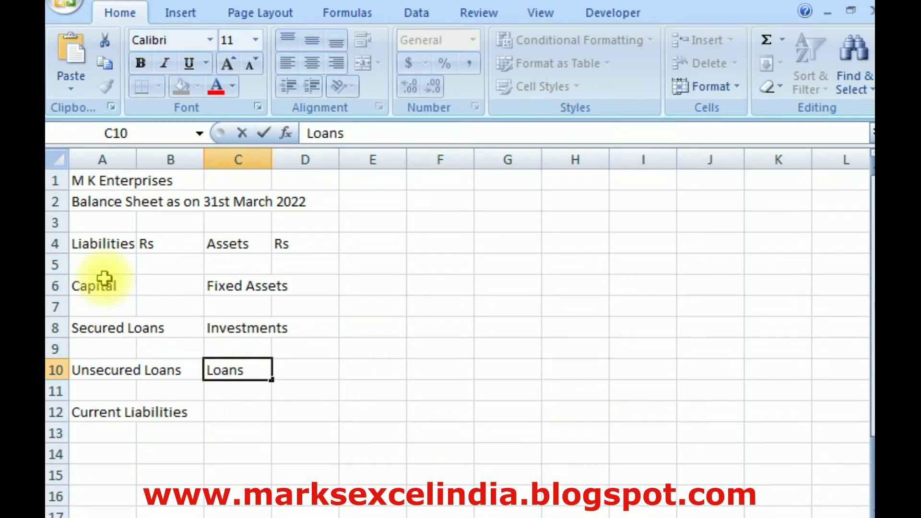
type("&")
type(" Advanced")
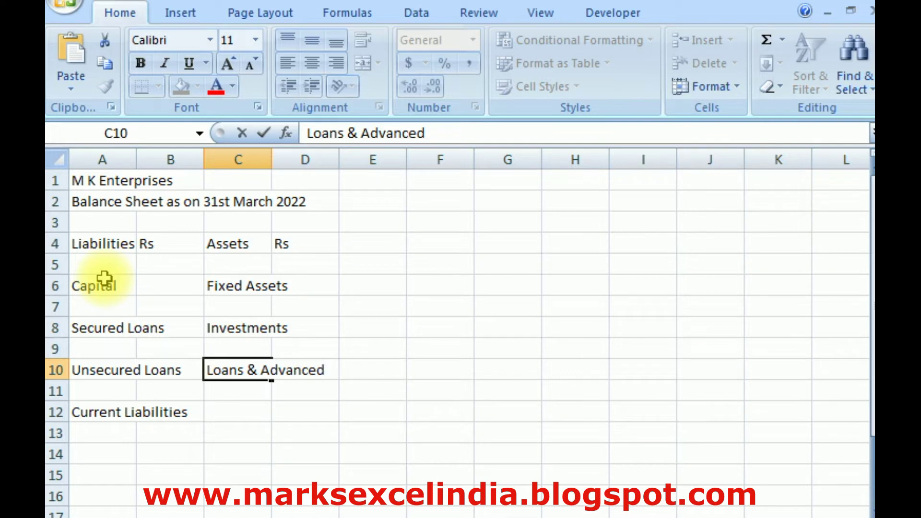
key("BackSpace")
type("s")
key("Return")
key("Return")
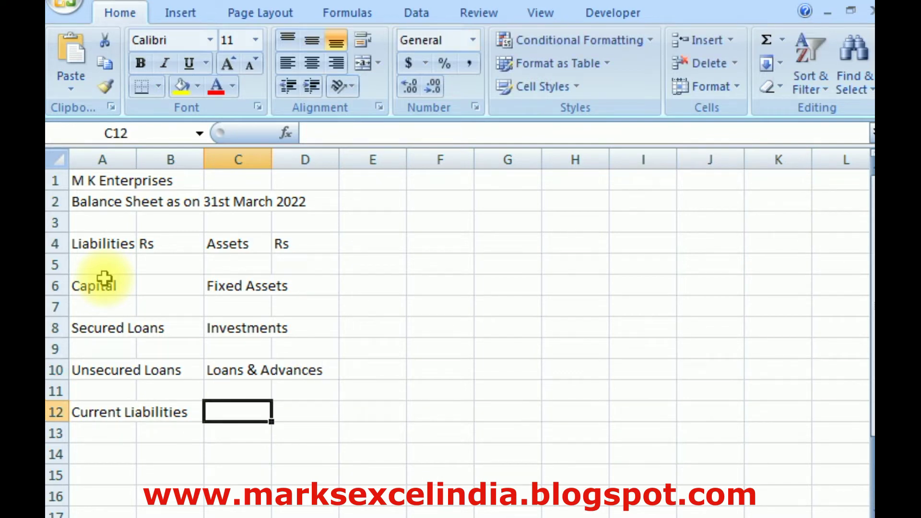
type("C")
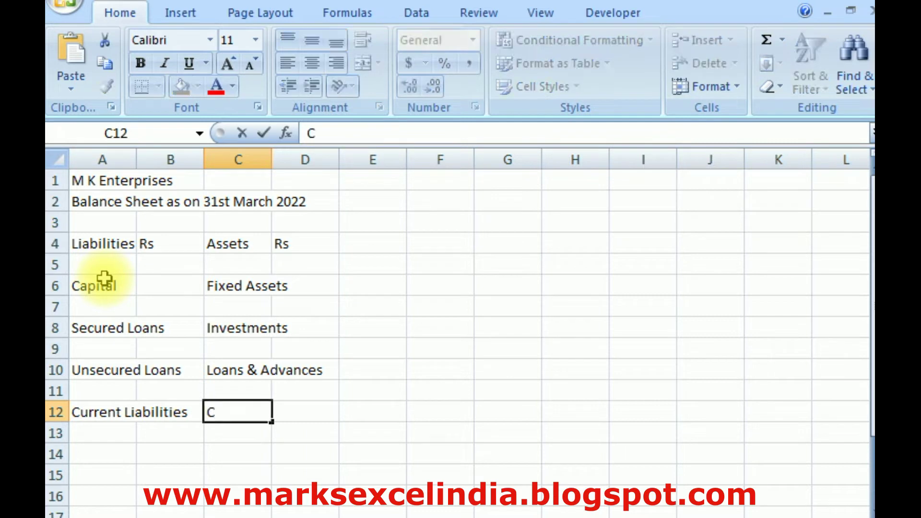
type("urrent")
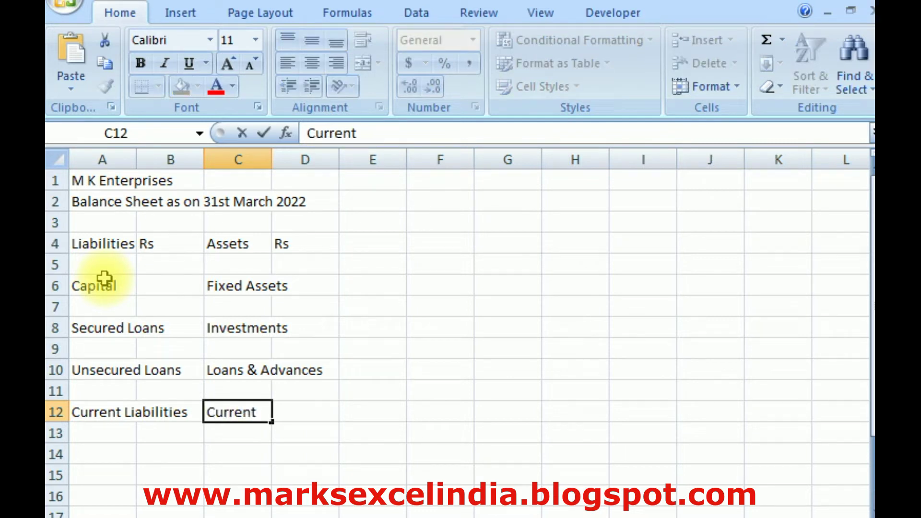
type(" Assents")
key("Return")
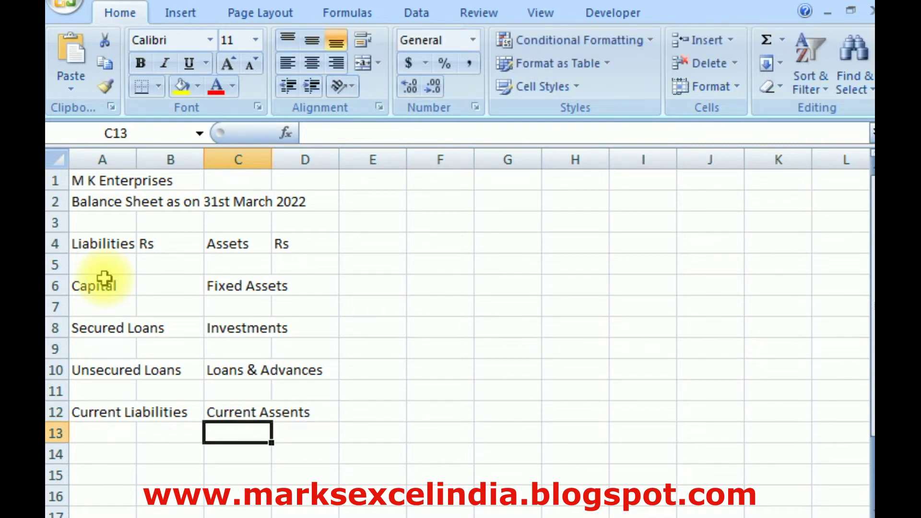
Check how the Current Liabilities label in A12 spills into column B.
left_click(127, 329)
left_click(235, 283)
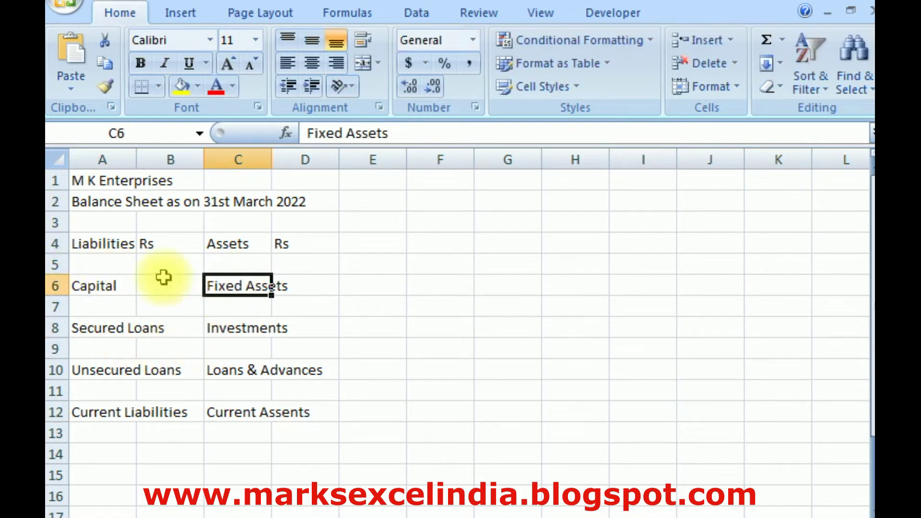
left_click(107, 328)
left_click(109, 412)
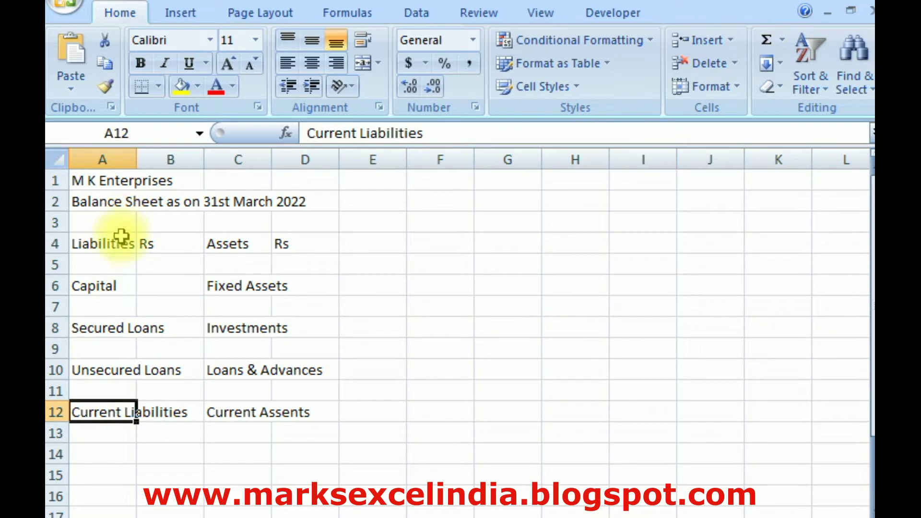
left_click(165, 411)
left_click(107, 410)
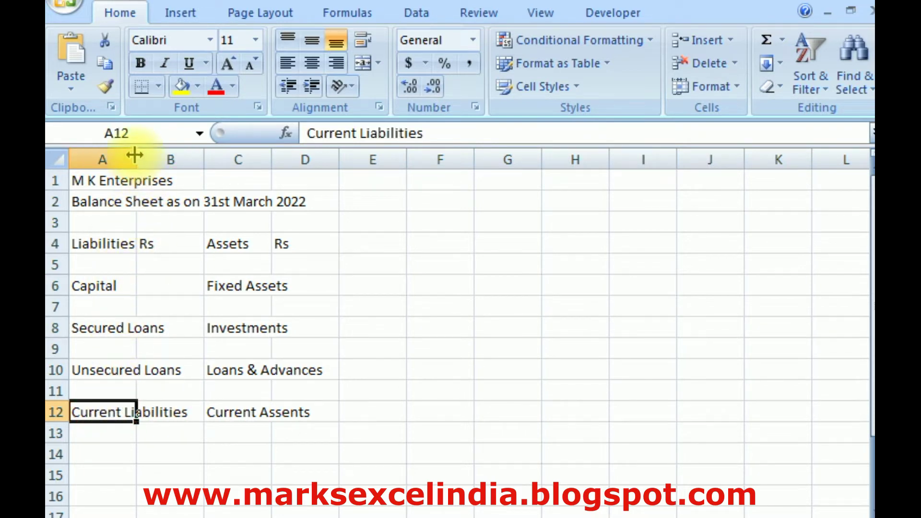
left_click(169, 347)
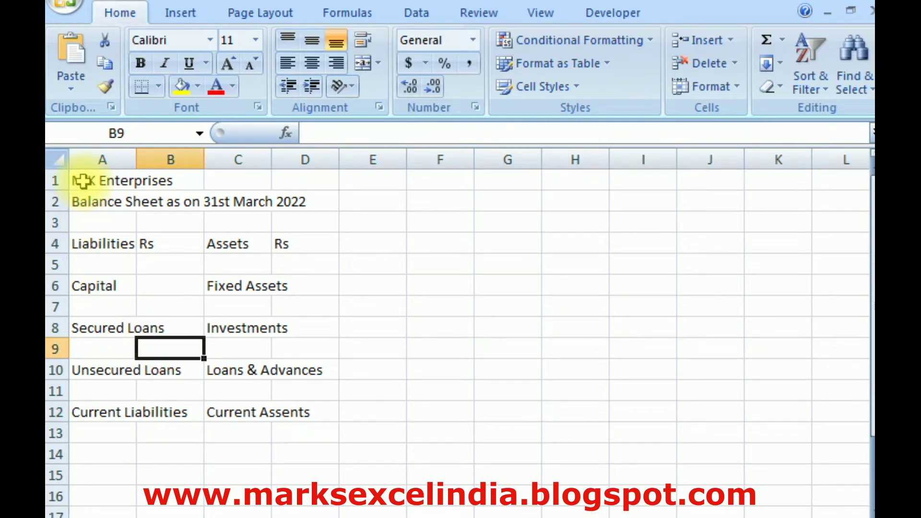
left_click(83, 181)
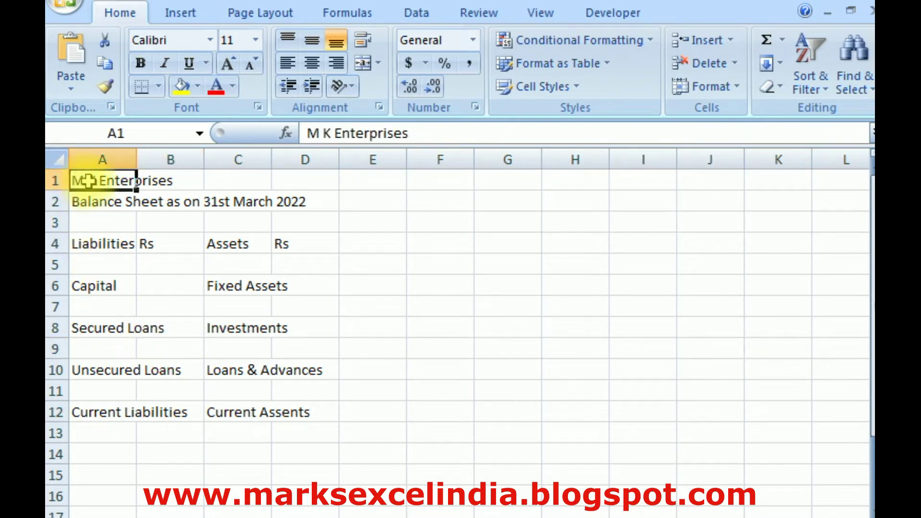
Merge and centre M K Enterprises across A1:F1 in bold red 14-point on yellow fill.
left_click_drag(84, 181, 278, 174)
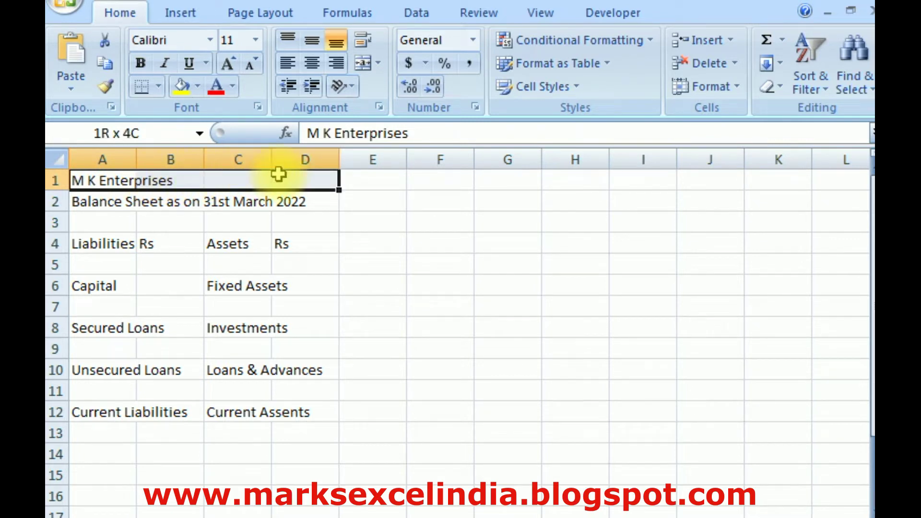
left_click(79, 179)
left_click_drag(111, 180, 491, 176)
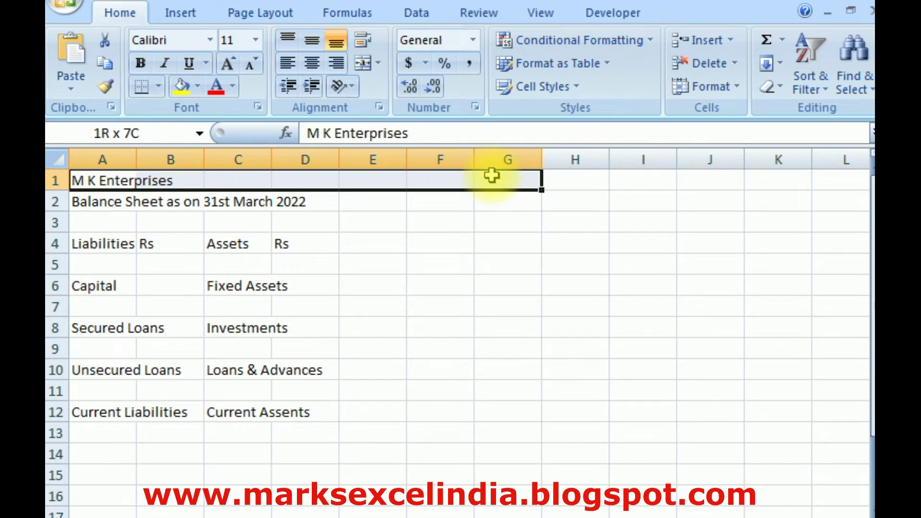
left_click_drag(492, 176, 469, 175)
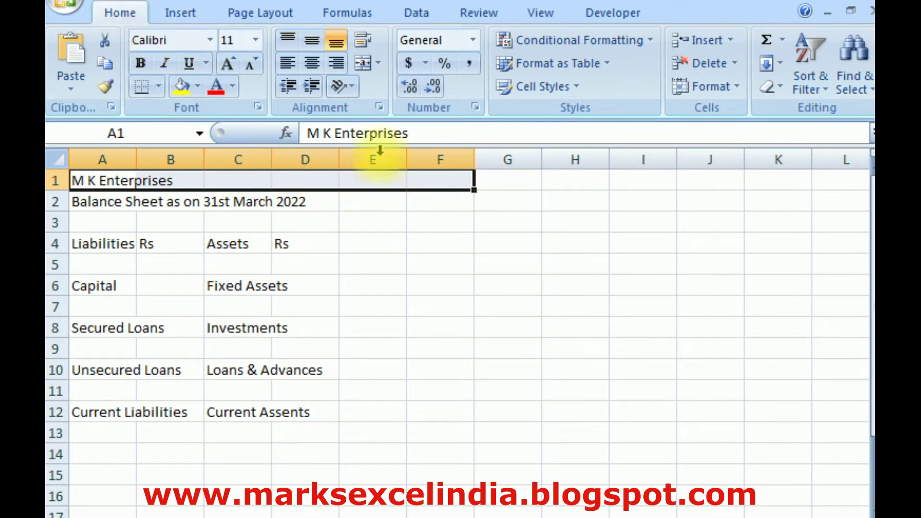
left_click(368, 64)
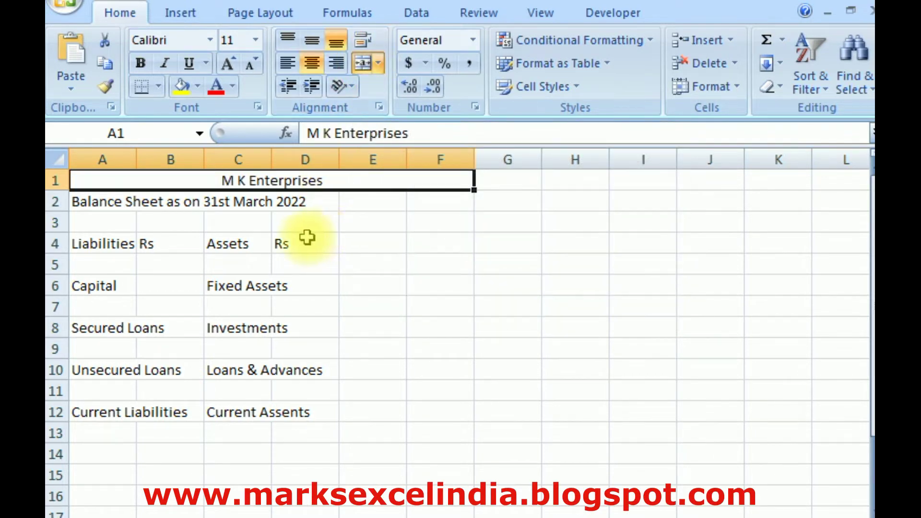
left_click(181, 86)
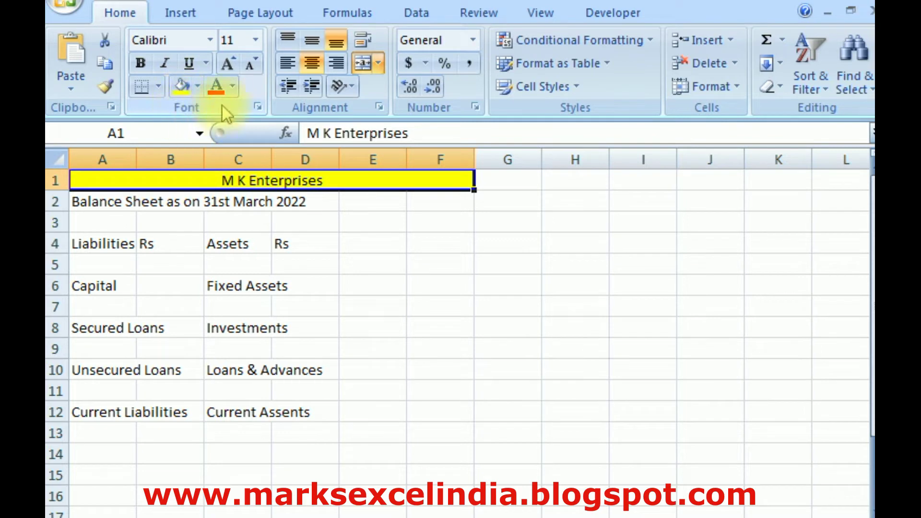
left_click(216, 86)
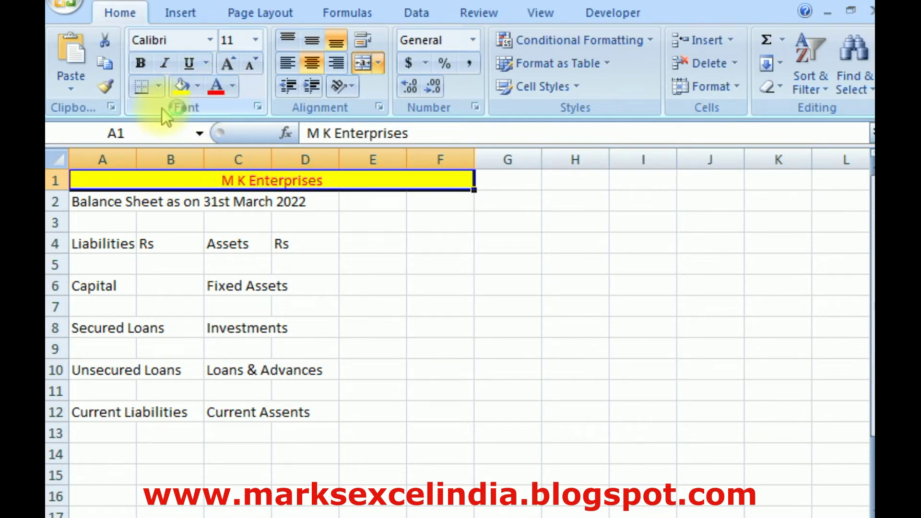
left_click(141, 63)
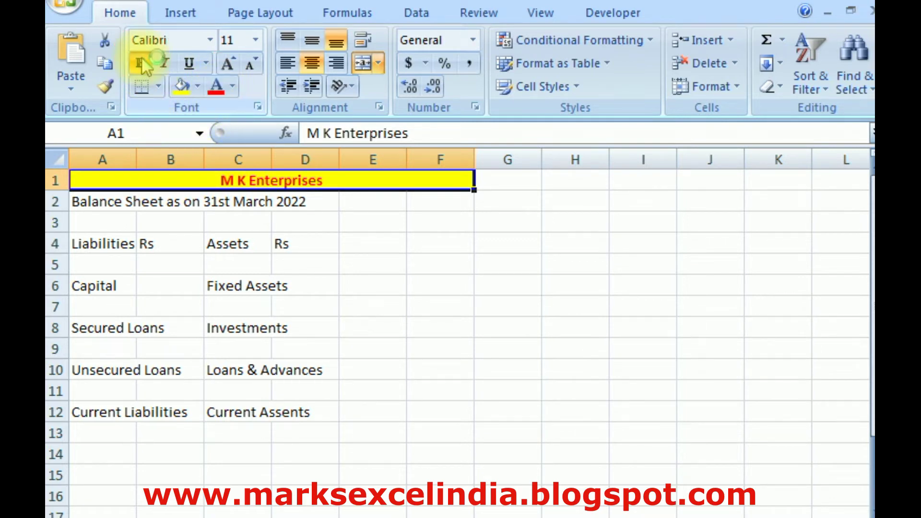
left_click(256, 41)
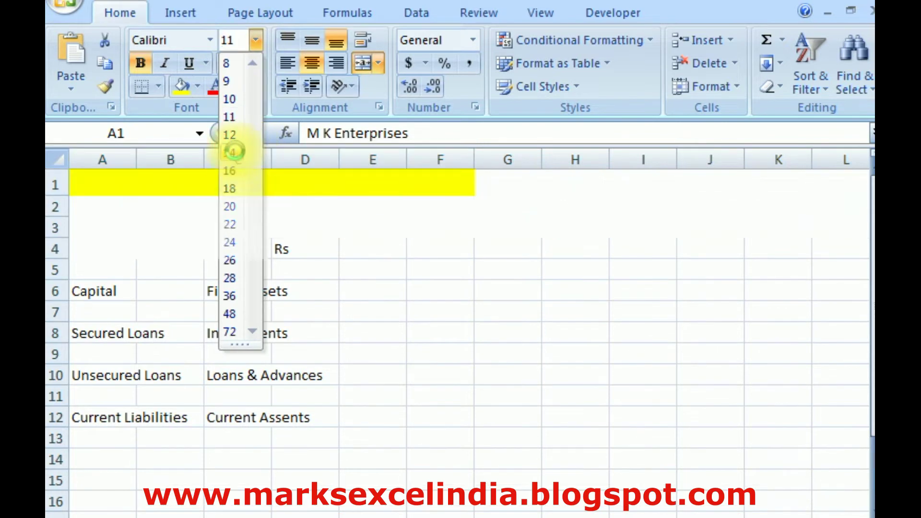
left_click(234, 152)
Merge and centre the balance sheet date line across A2:F2.
left_click(343, 255)
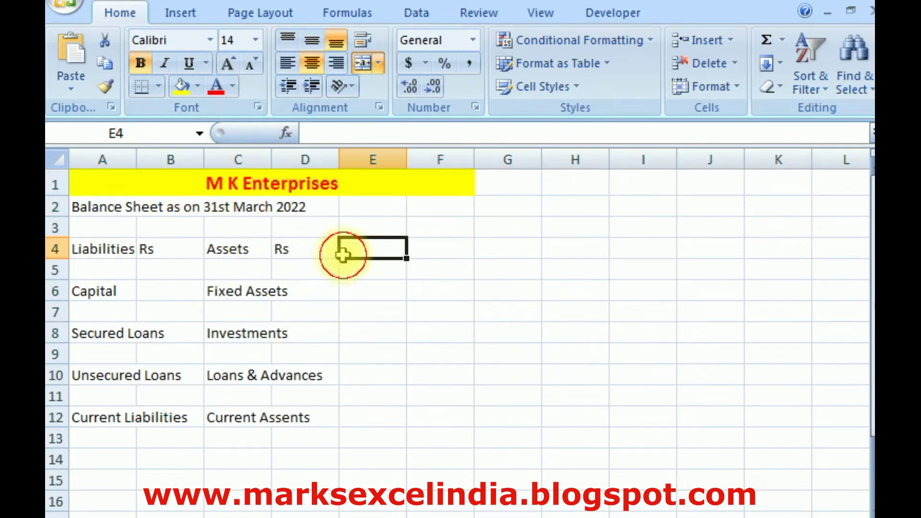
left_click_drag(92, 206, 452, 204)
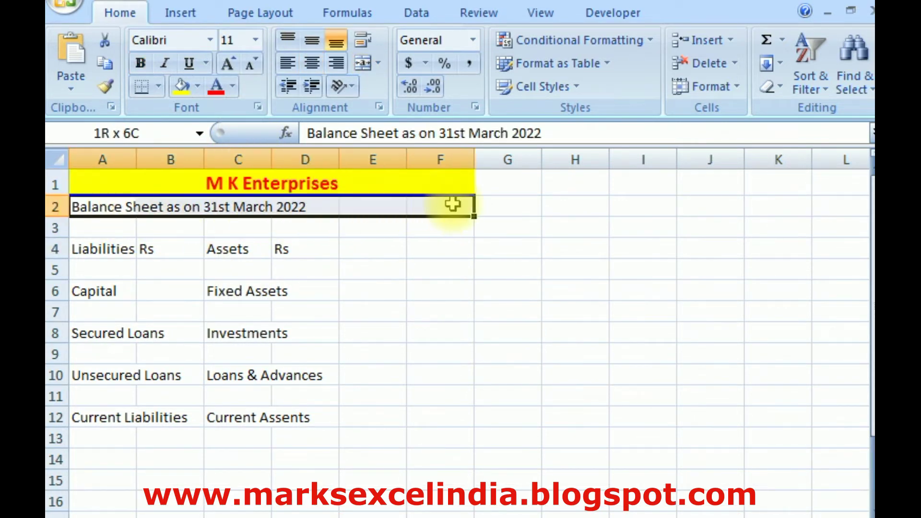
left_click(363, 62)
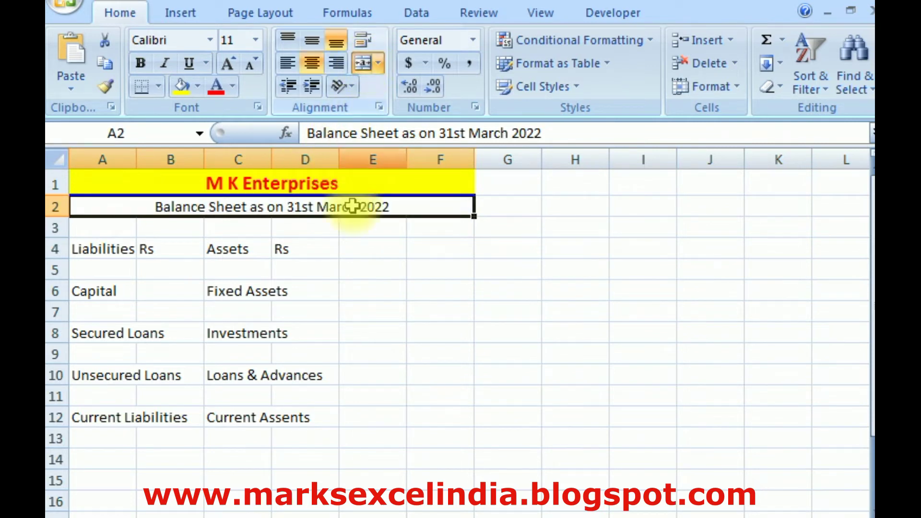
left_click(394, 330)
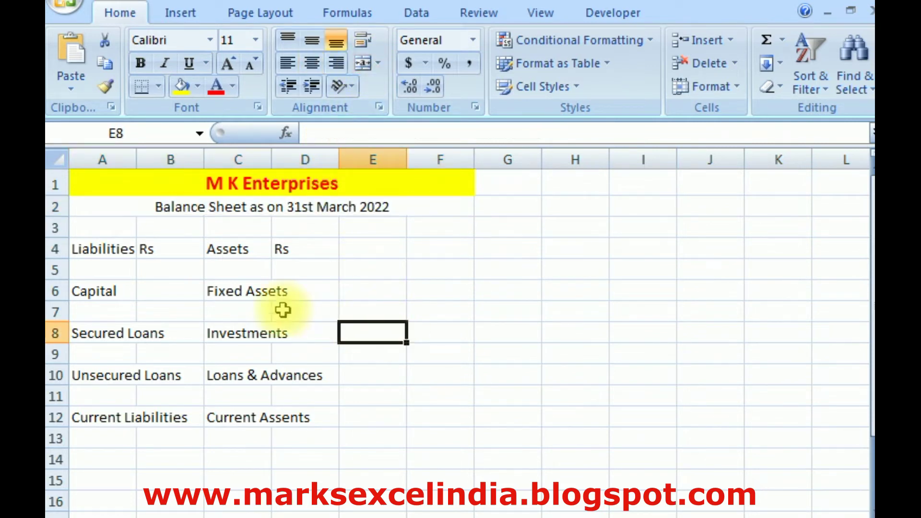
Auto-fit columns A and C to their longest labels.
left_click(86, 250)
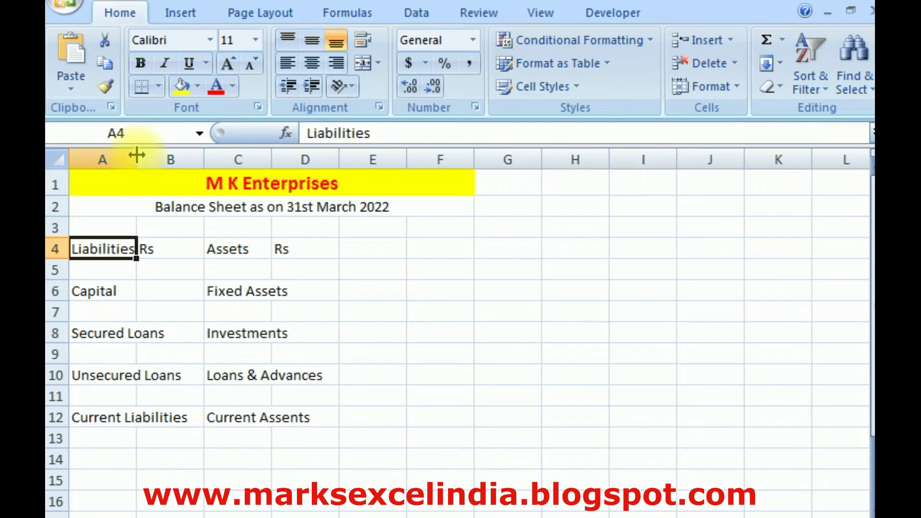
left_click_drag(137, 155, 185, 154)
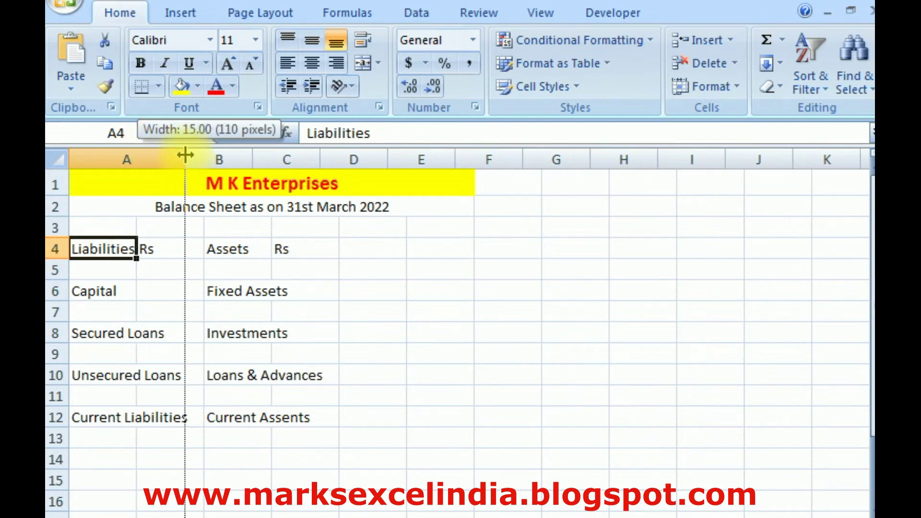
left_click_drag(185, 155, 135, 154)
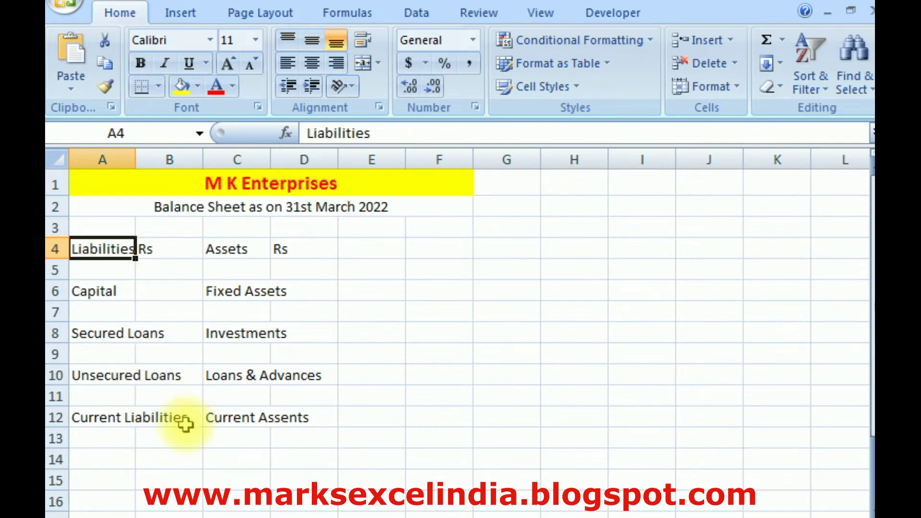
double_click(137, 156)
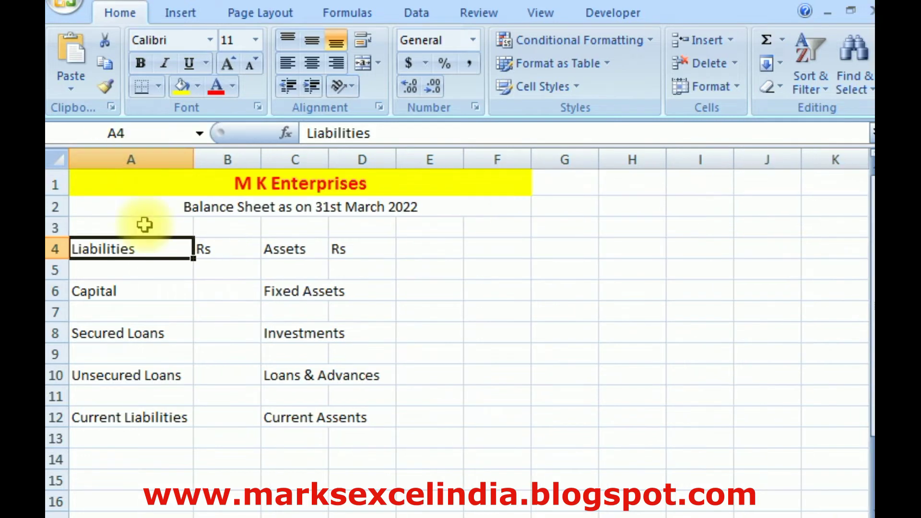
left_click(163, 416)
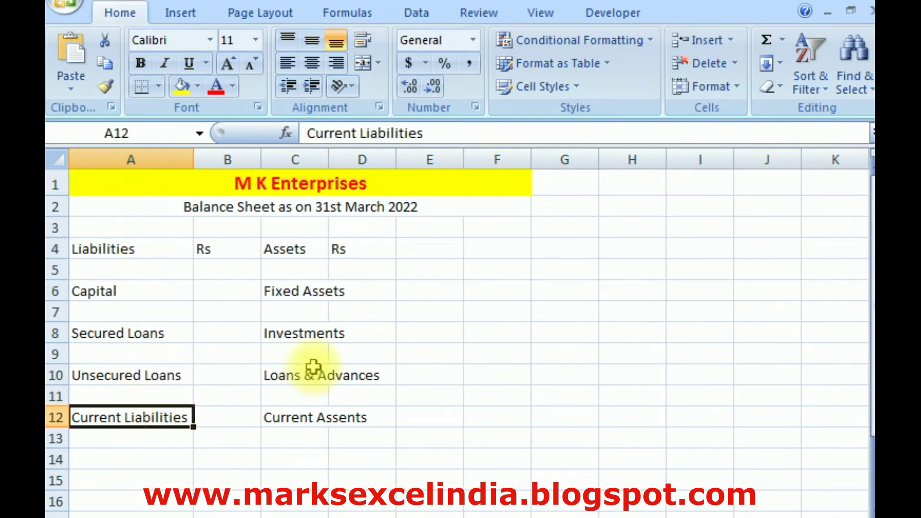
left_click(311, 255)
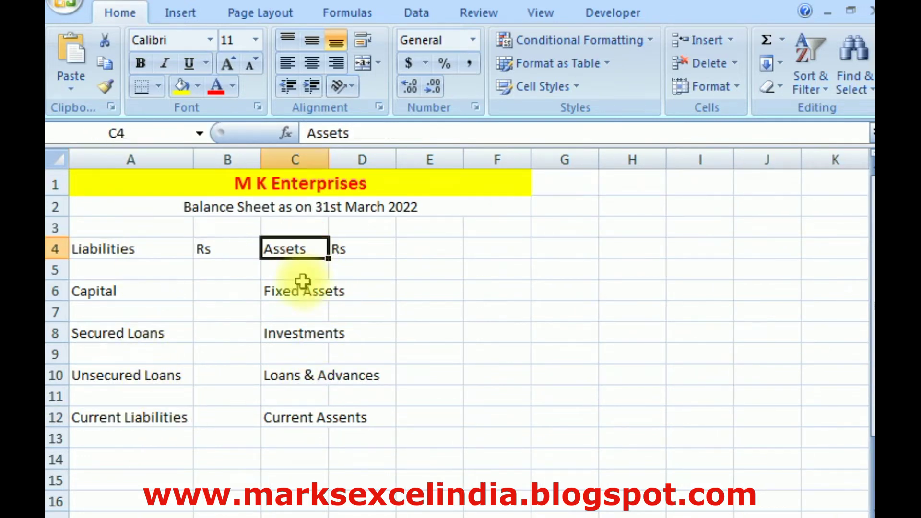
double_click(329, 161)
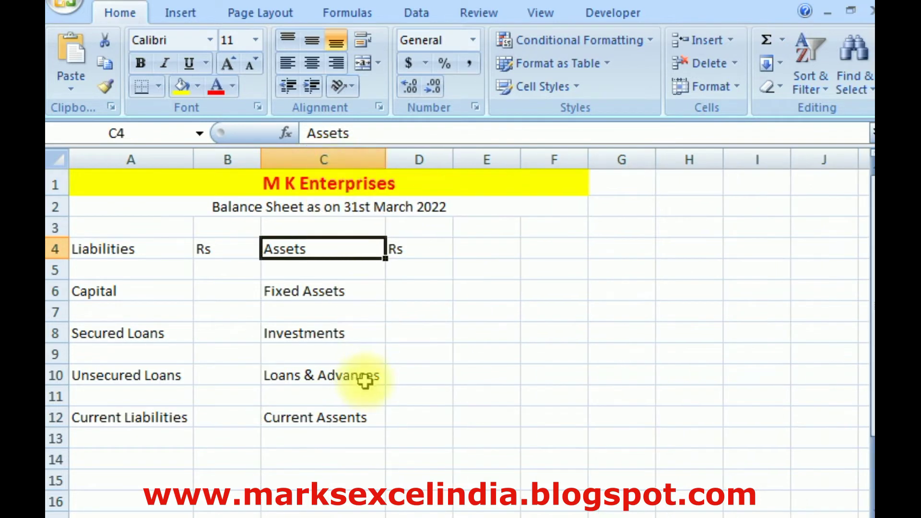
left_click(381, 395)
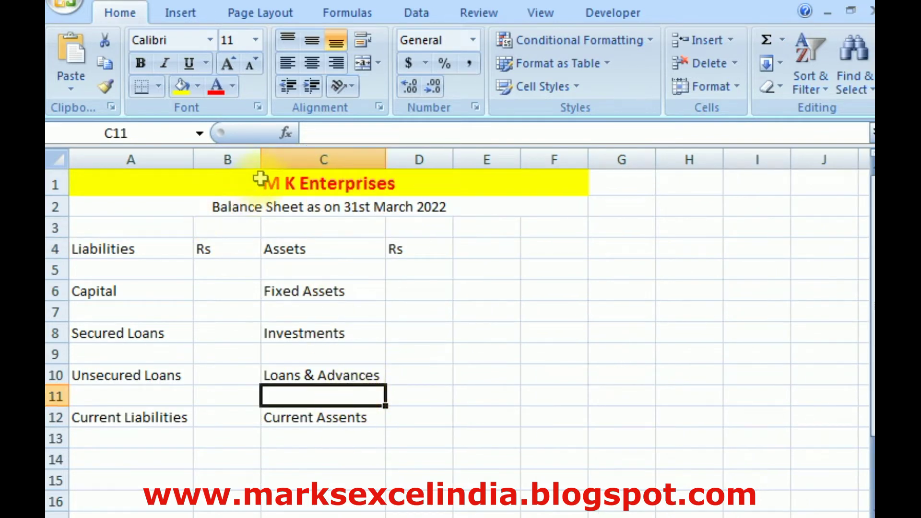
Narrow the Rs columns B and D to width 7.57 each.
left_click_drag(261, 160, 252, 160)
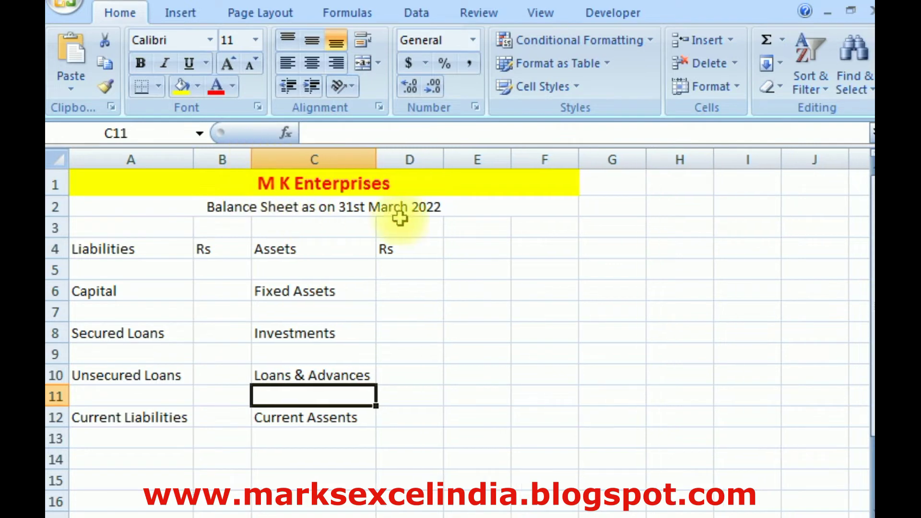
left_click_drag(443, 160, 438, 161)
left_click_drag(253, 161, 255, 161)
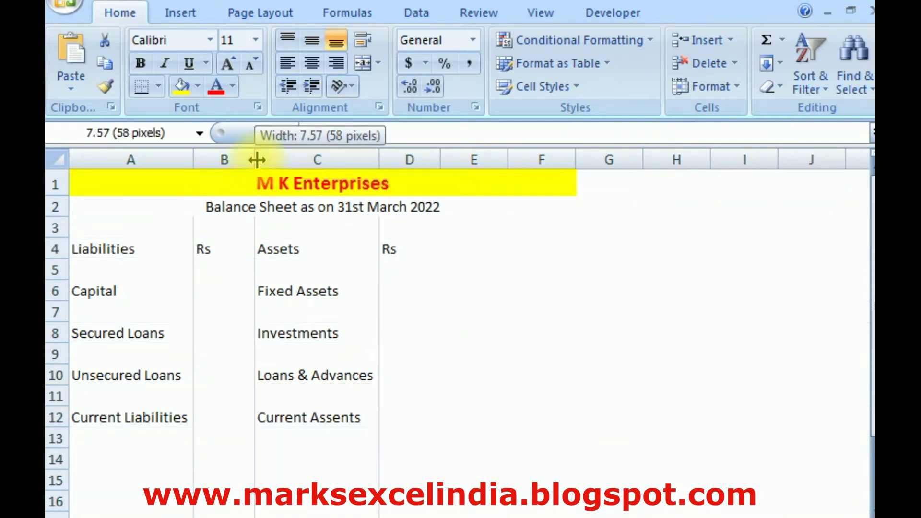
left_click(234, 356)
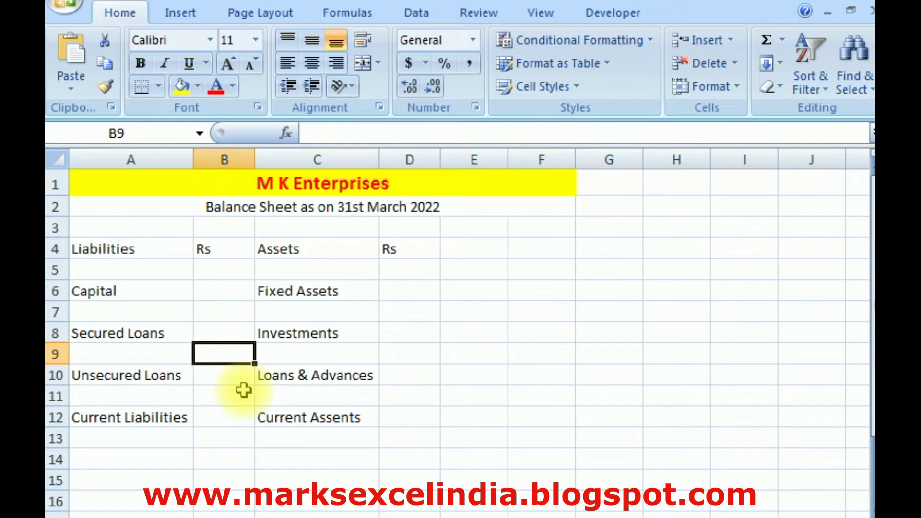
left_click(219, 291)
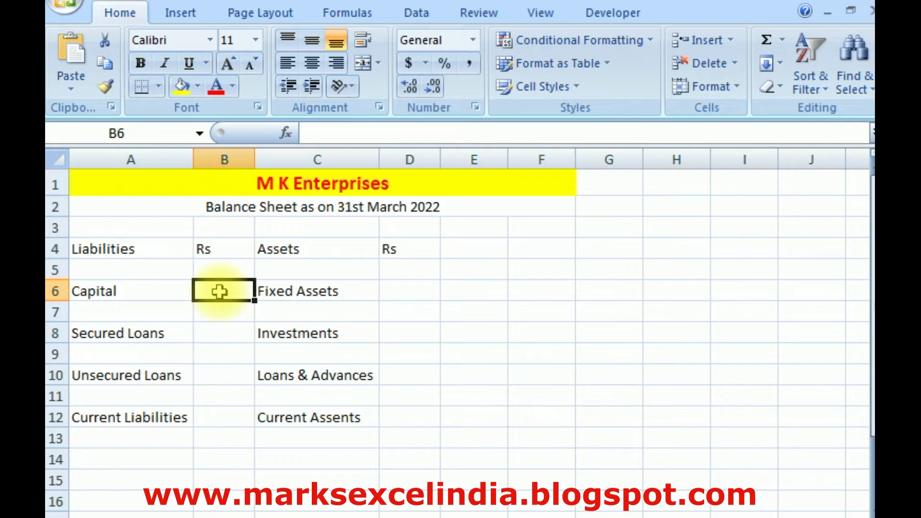
Enter liability amounts 767468.91, 218725.4, 26450 and 234902.96 in B6, B8, B10 and B12.
type("7")
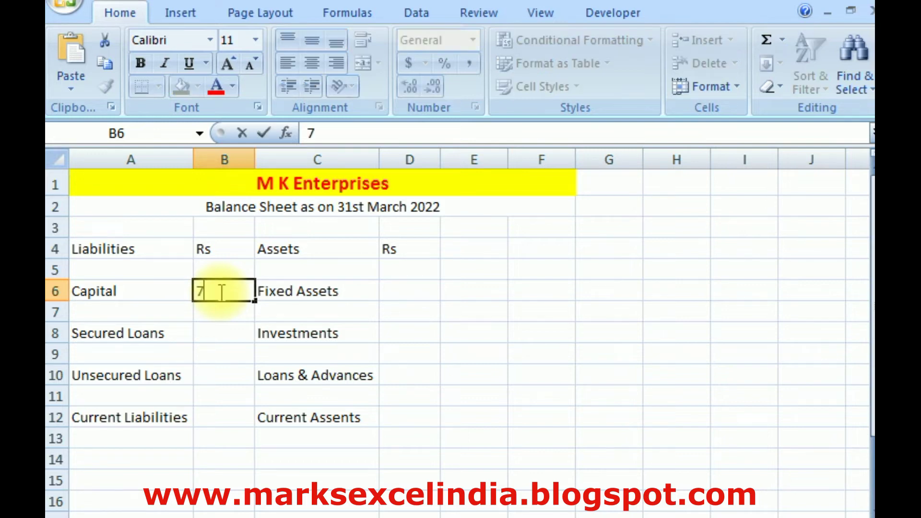
type("67")
type("468.91")
key("Return")
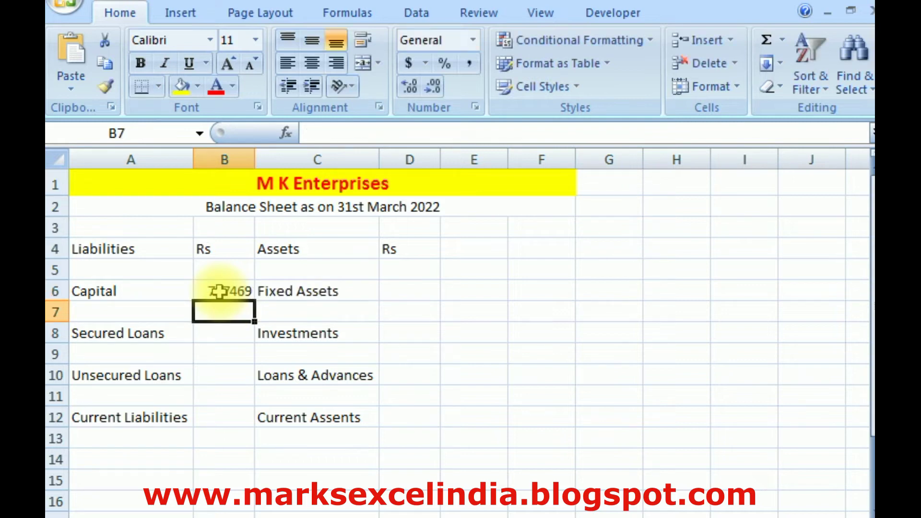
key("Return")
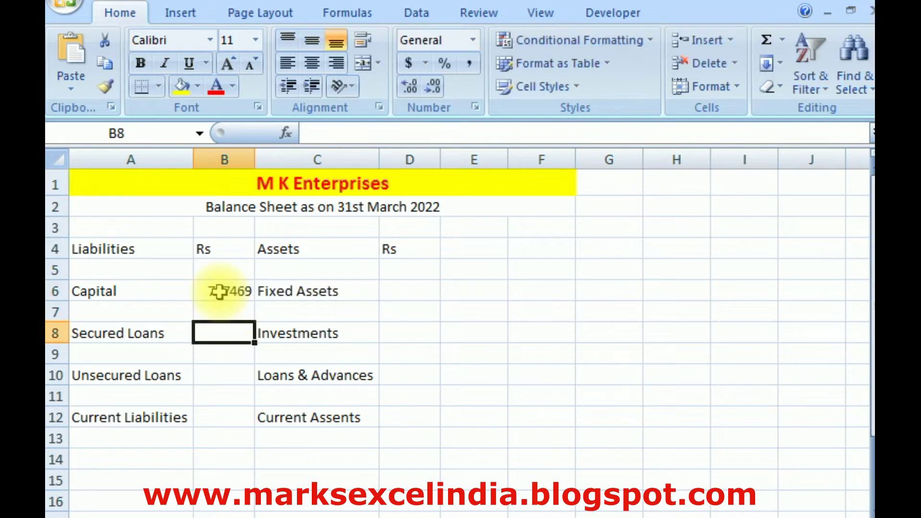
type("2")
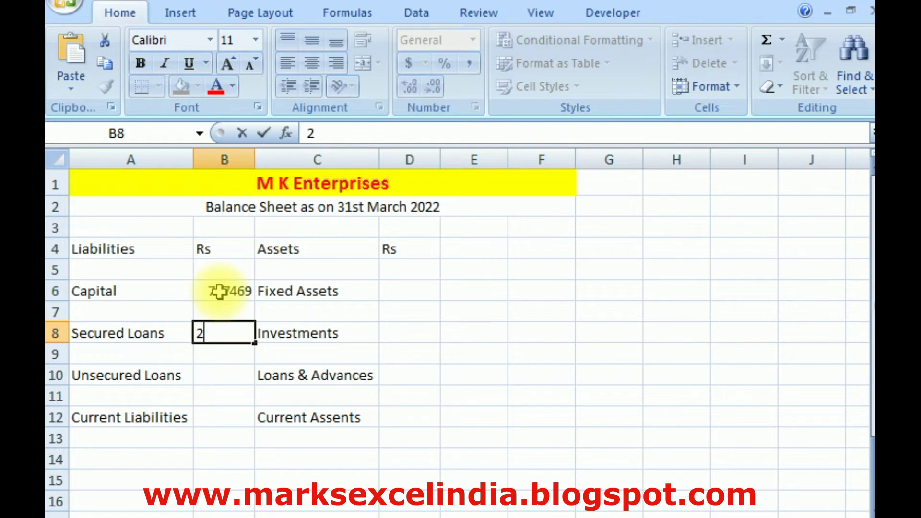
type("18725")
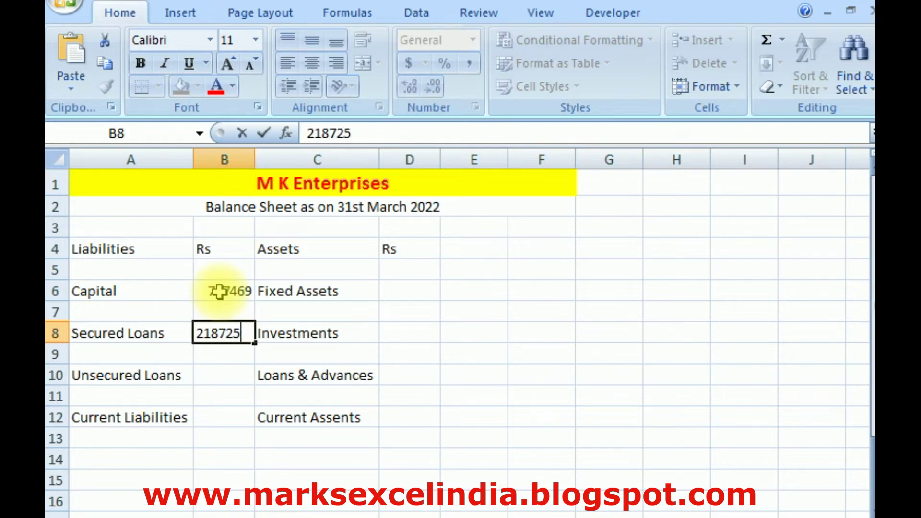
type(".4")
key("Return")
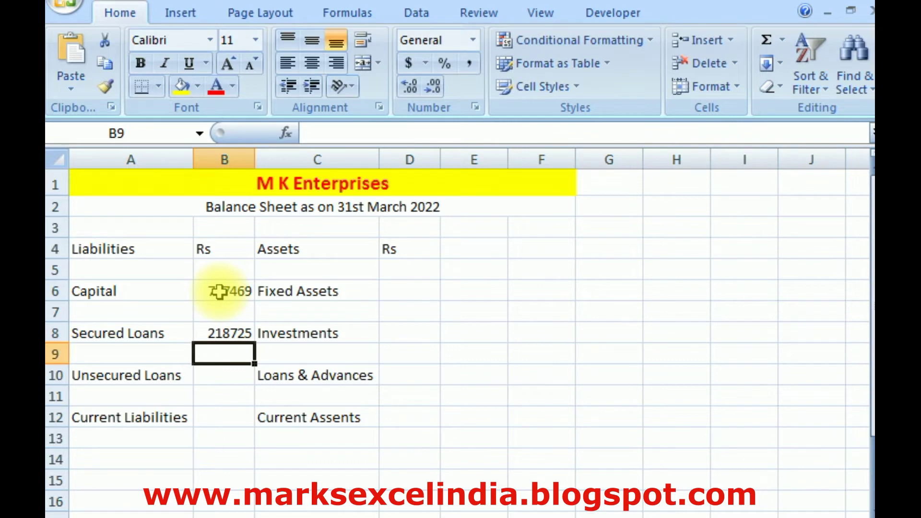
key("Down")
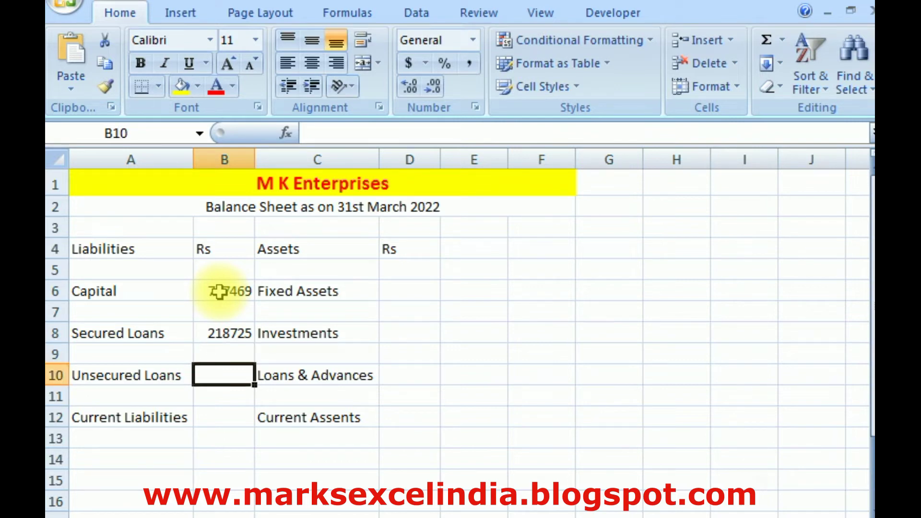
type("264")
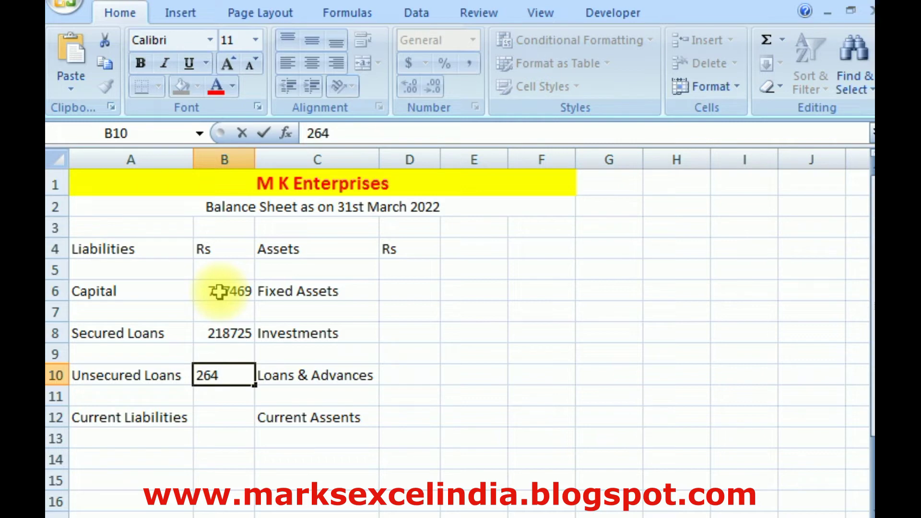
type("50")
key("Return")
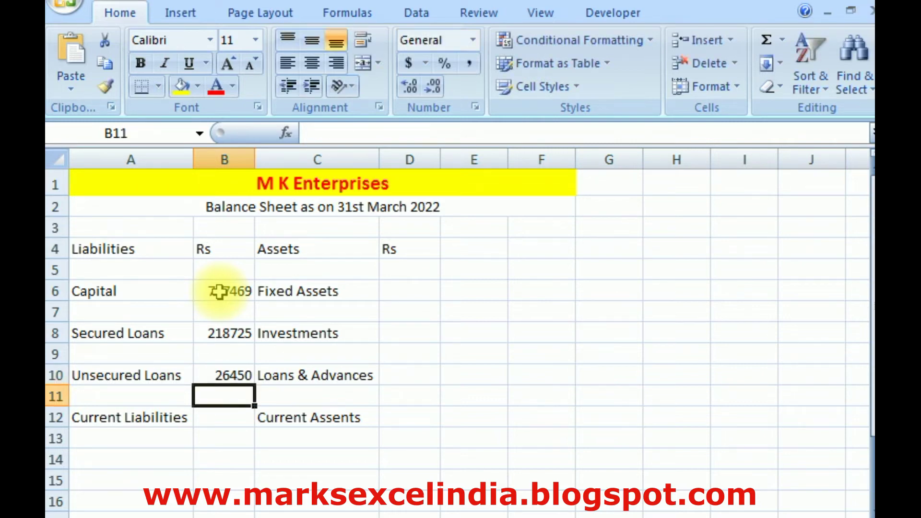
key("Return")
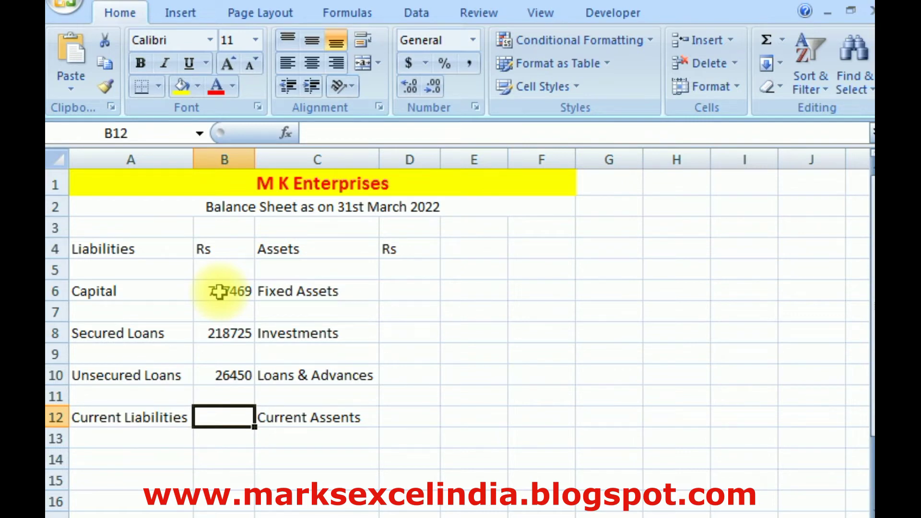
type("2349")
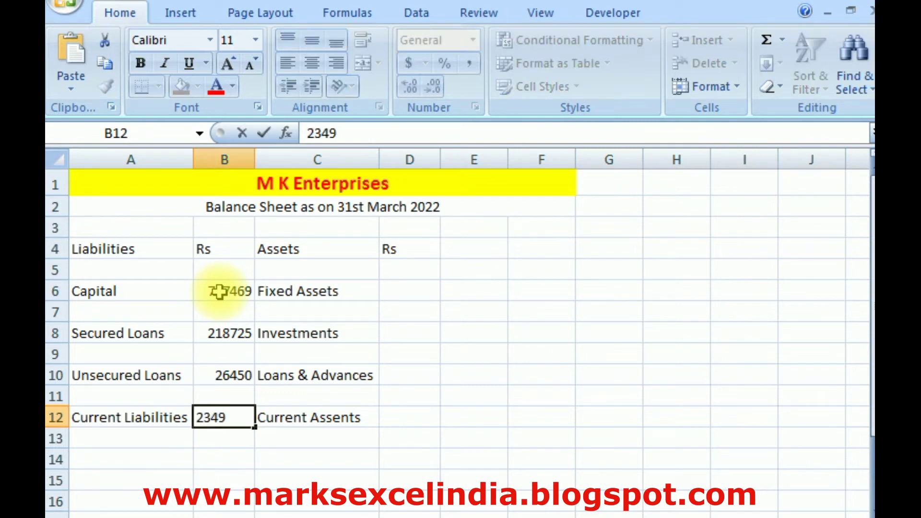
type("02.96")
key("Return")
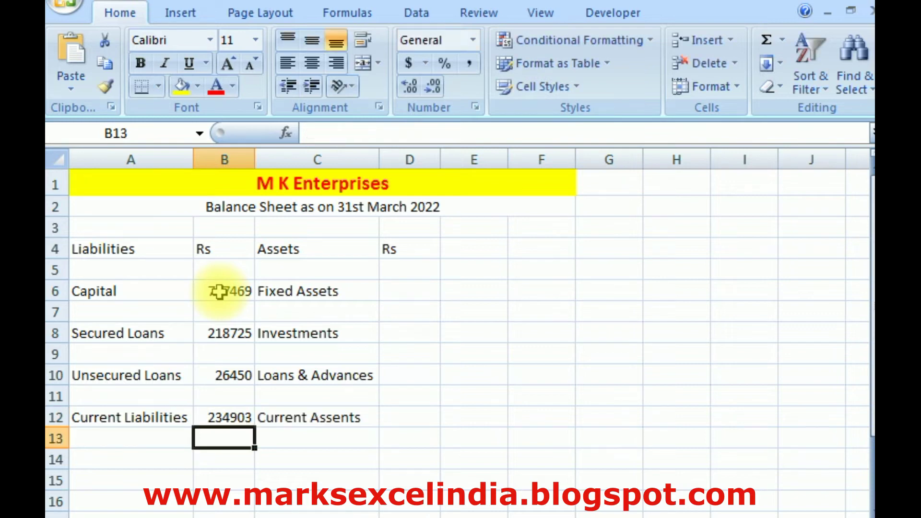
left_click(271, 396)
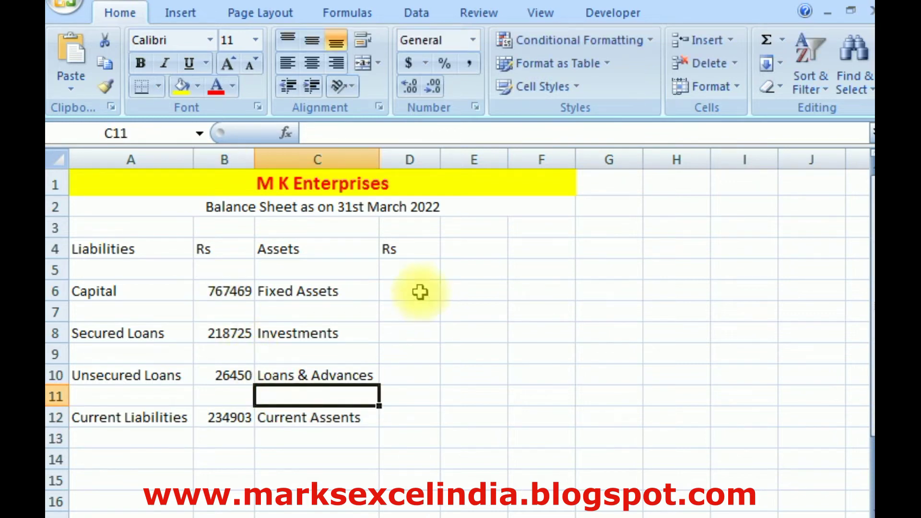
Enter asset amounts 95191.96, 378000, 5000 and 769355.31 in D6, D8, D10 and D12.
left_click(421, 294)
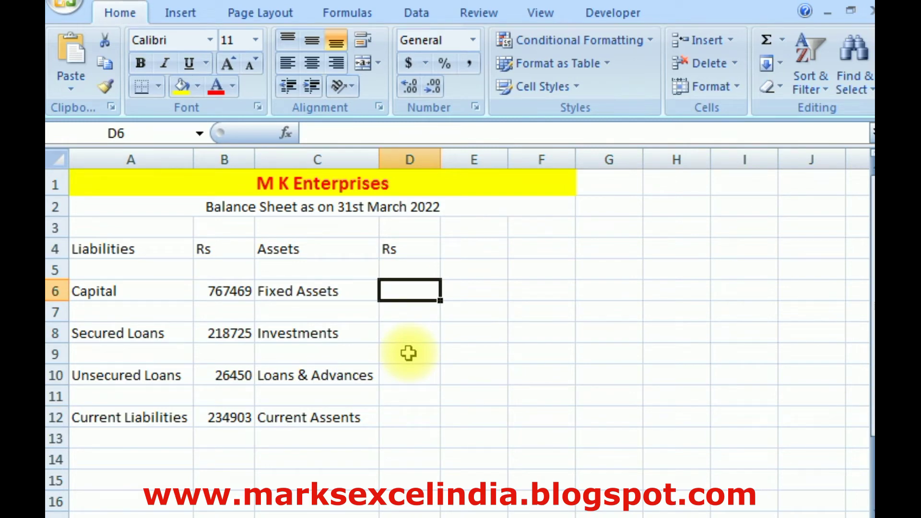
type("95191.96")
key("Return")
key("Return")
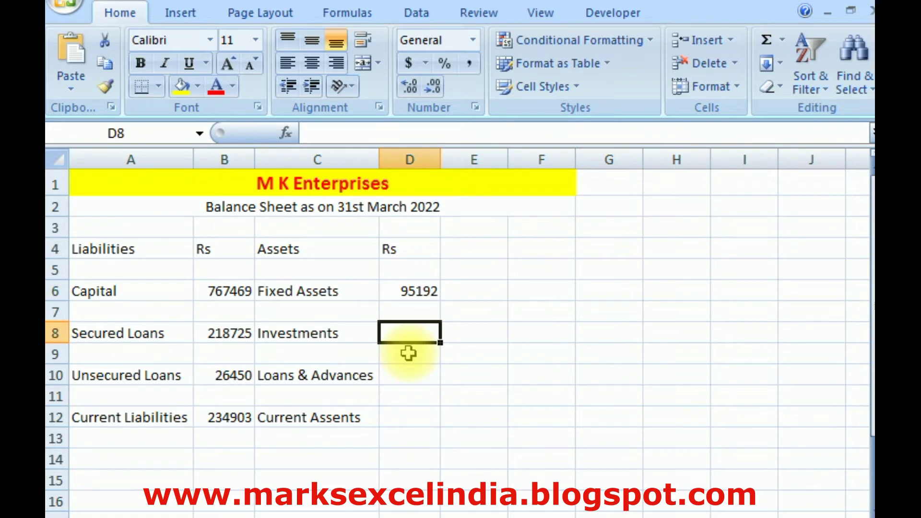
type("3")
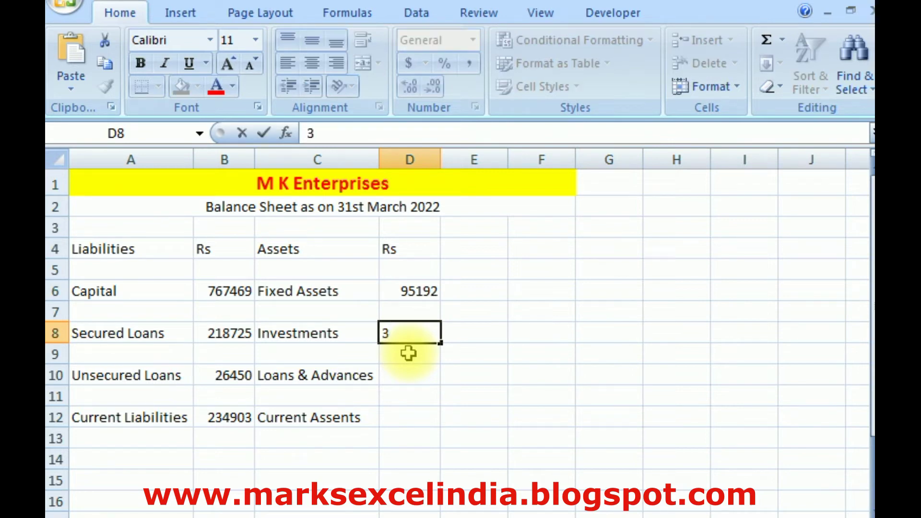
type("78000")
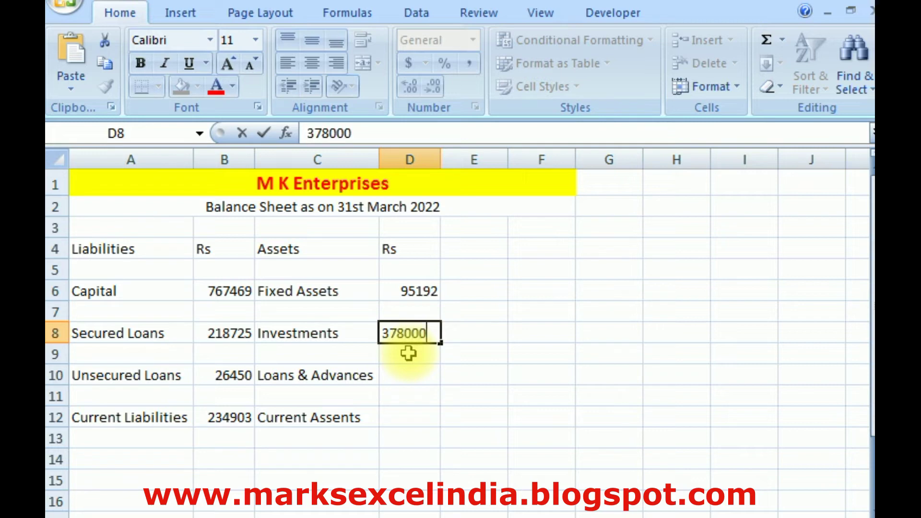
key("Return")
key("Return")
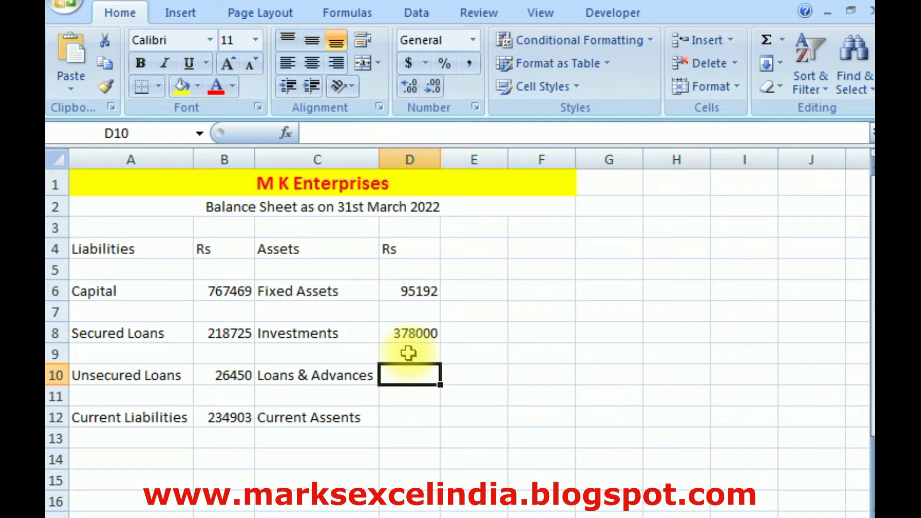
type("5000")
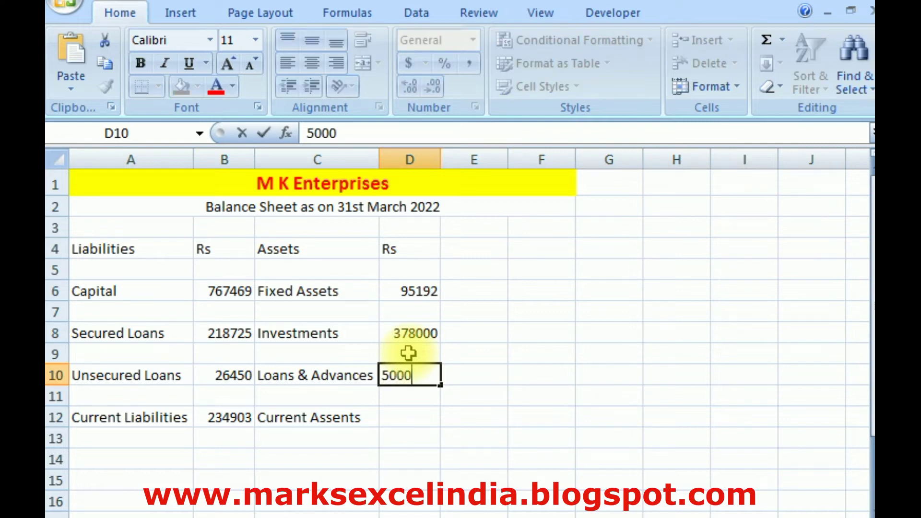
key("Return")
key("Return")
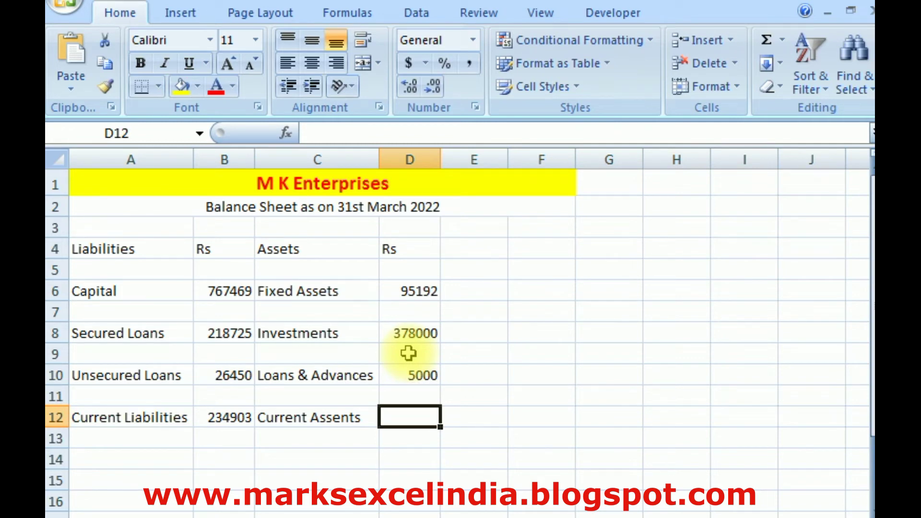
type("7")
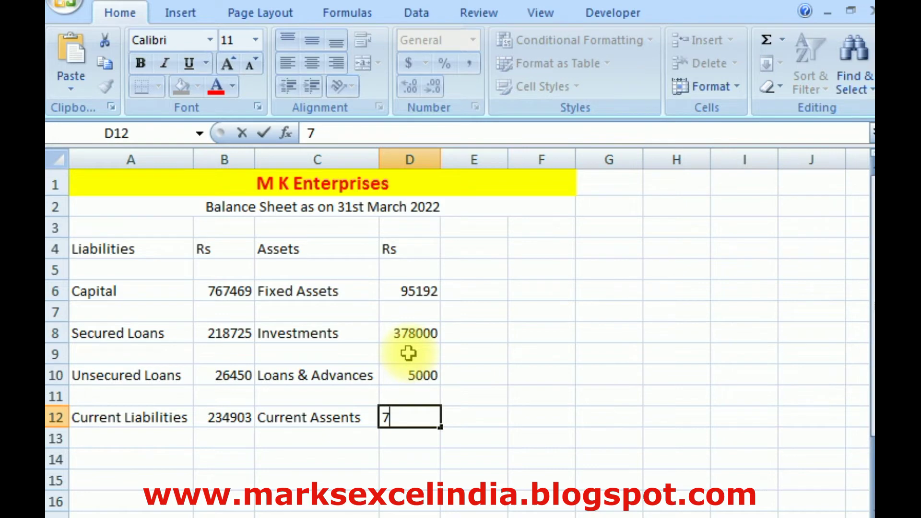
type("6")
type("9")
type("355.31")
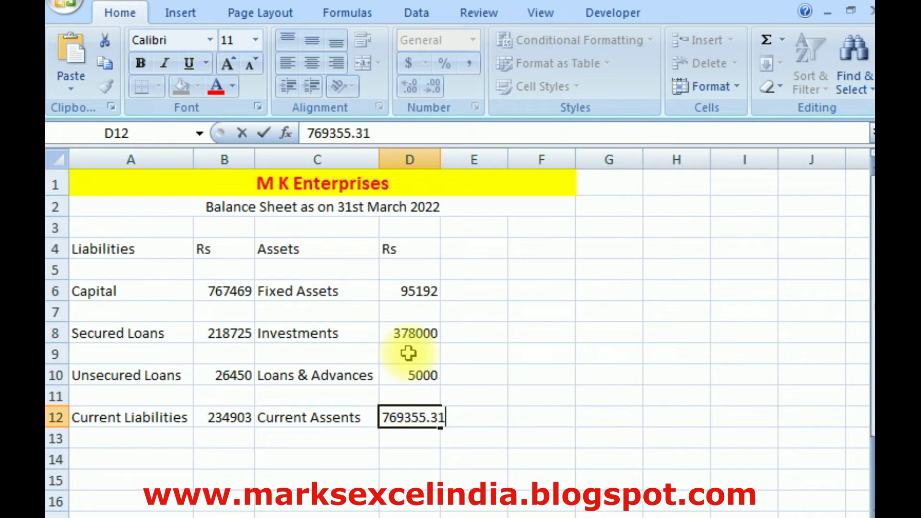
key("Return")
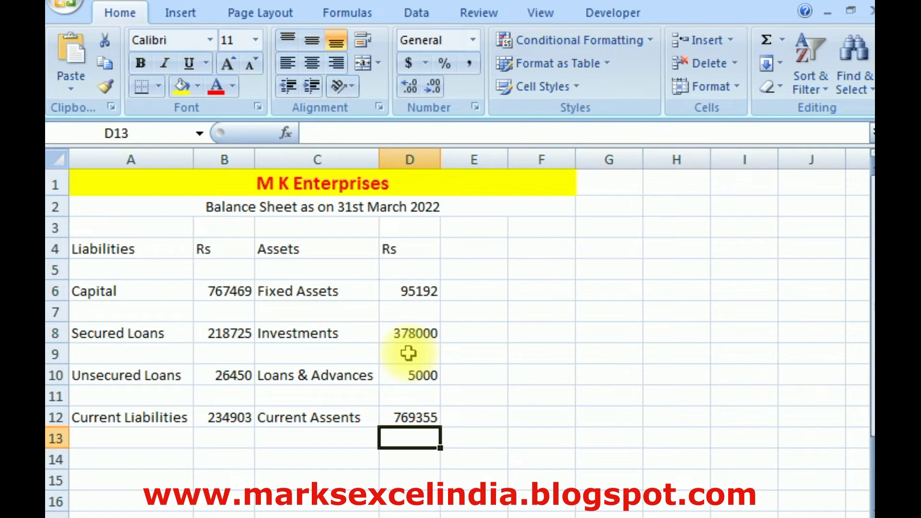
left_click(400, 354)
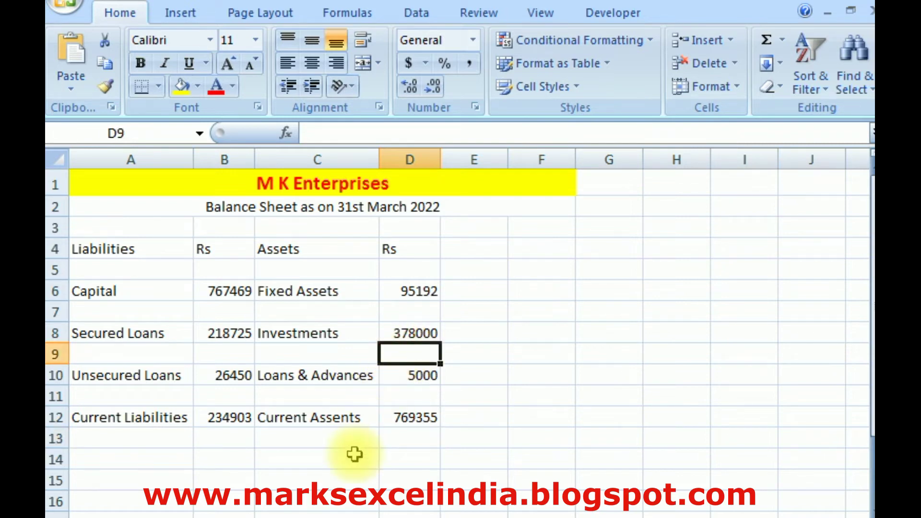
Widen columns B, C and D to reveal full decimals, then undo the column D resize.
left_click(353, 455)
left_click_drag(139, 246, 412, 247)
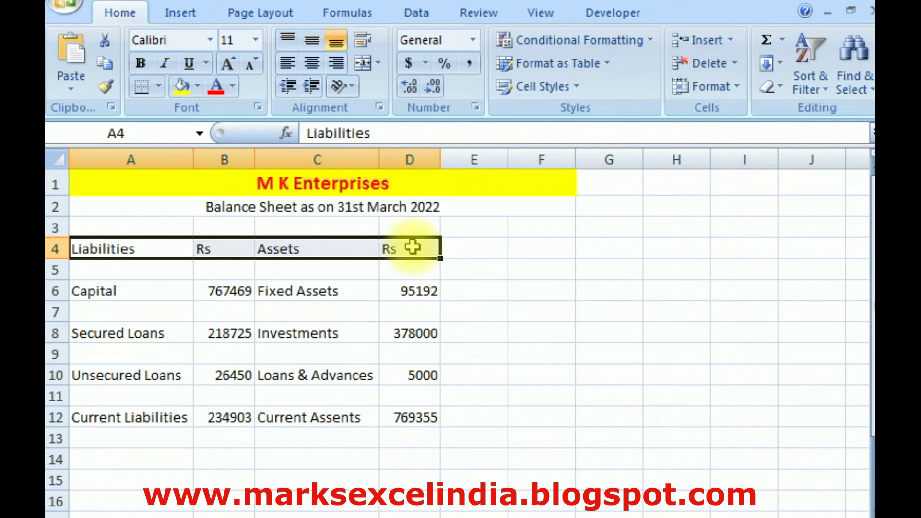
left_click(399, 356)
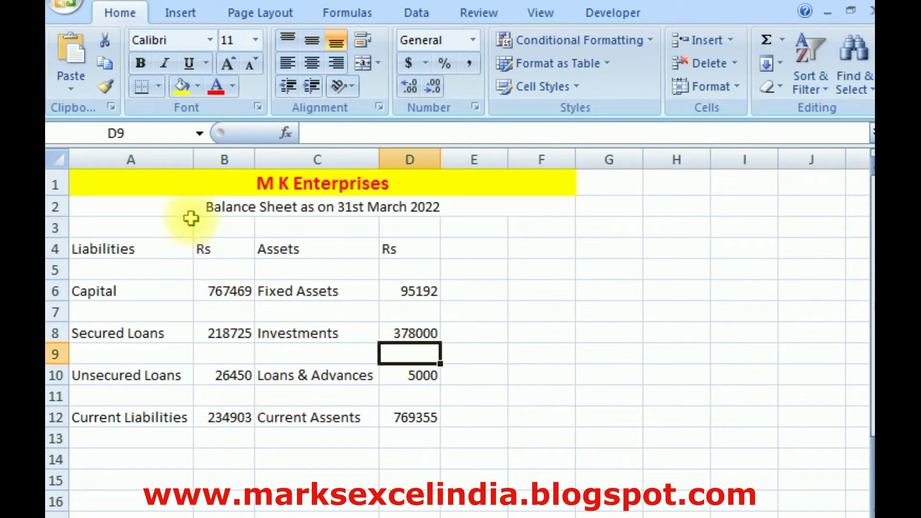
left_click_drag(254, 158, 285, 156)
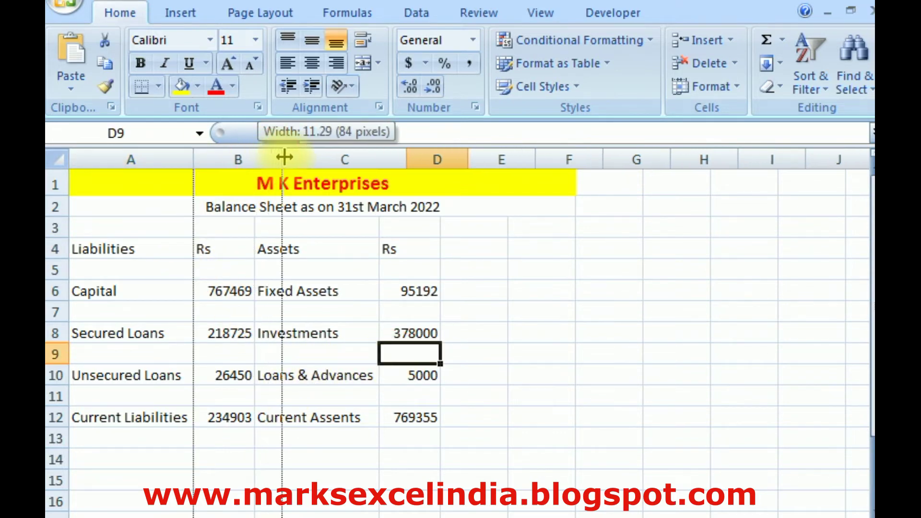
left_click_drag(402, 155, 441, 155)
left_click_drag(503, 161, 630, 163)
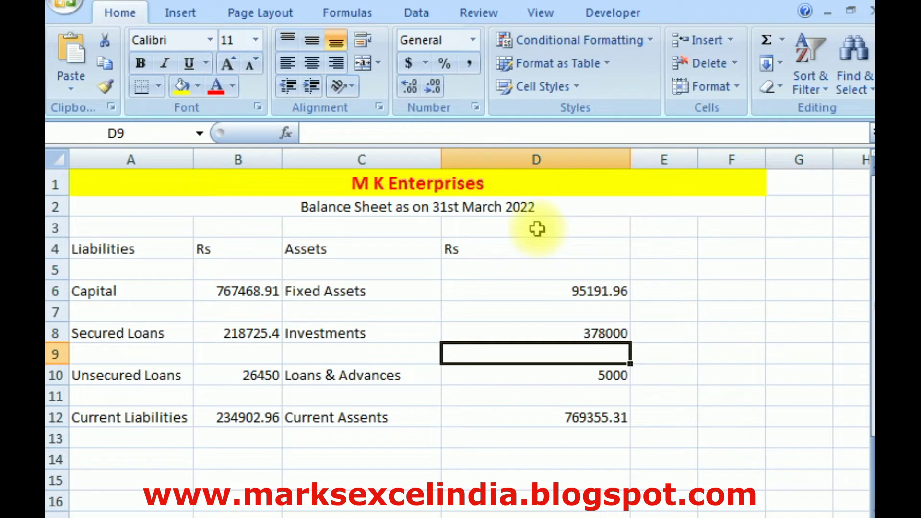
key("ctrl+z")
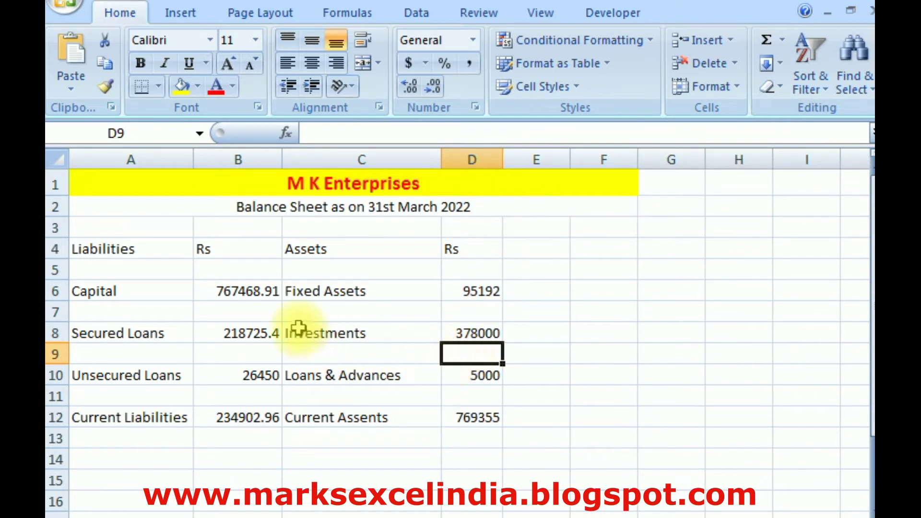
Unmerge the title and subtitle cells in A1:F2.
left_click(119, 185)
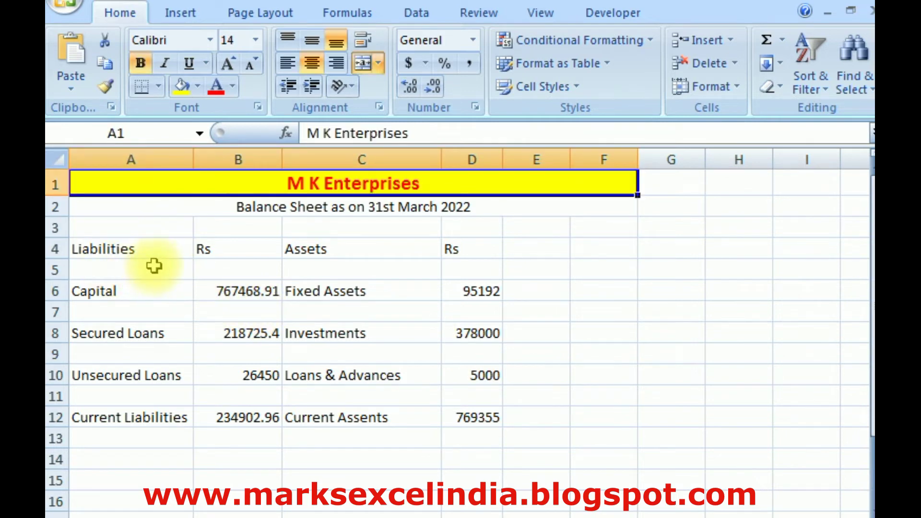
left_click_drag(114, 184, 119, 201)
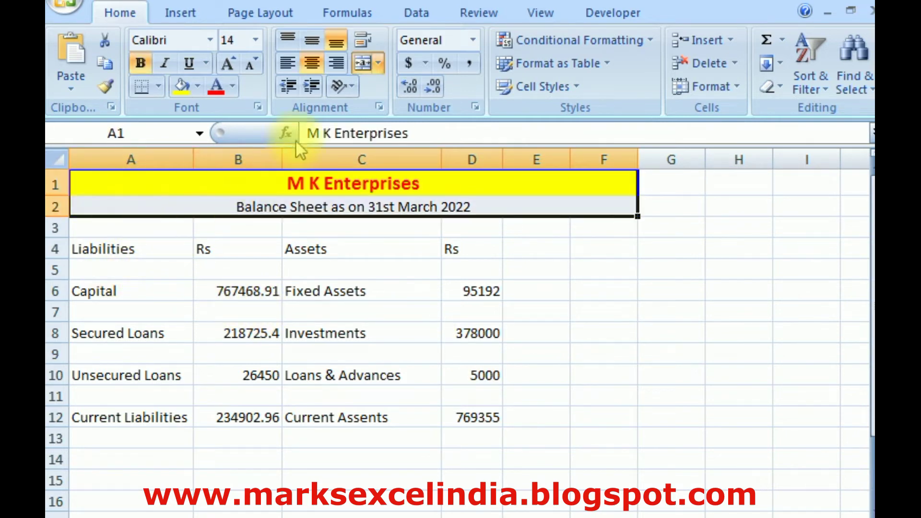
left_click(363, 63)
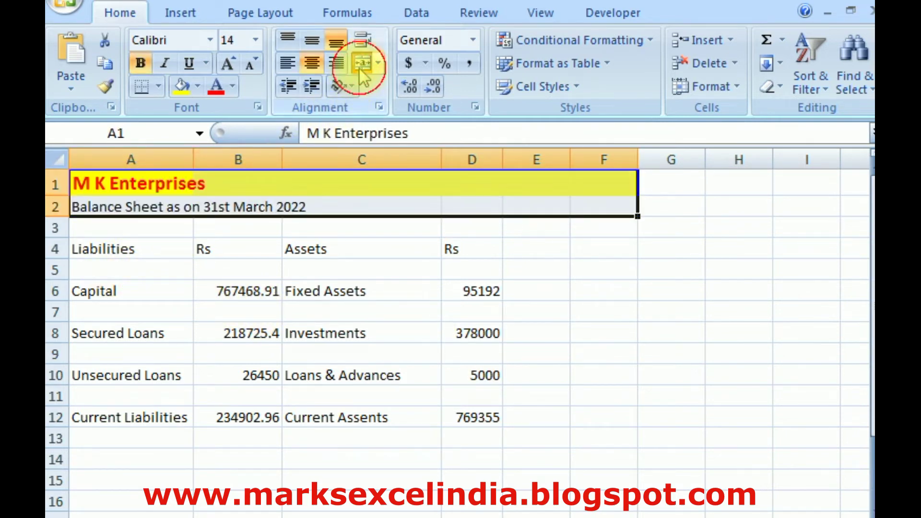
left_click(222, 240)
Remove the yellow fill from the title row A1:F1, leaving no fill.
left_click(144, 185)
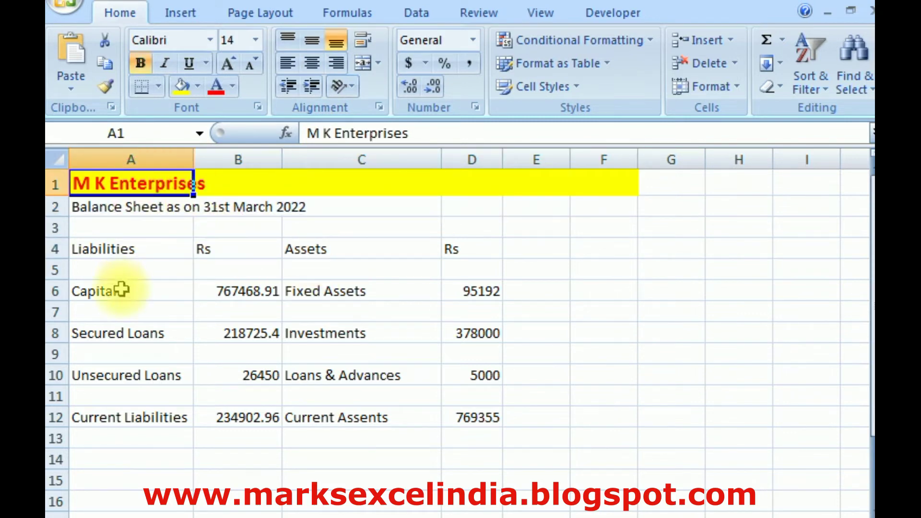
left_click(195, 86)
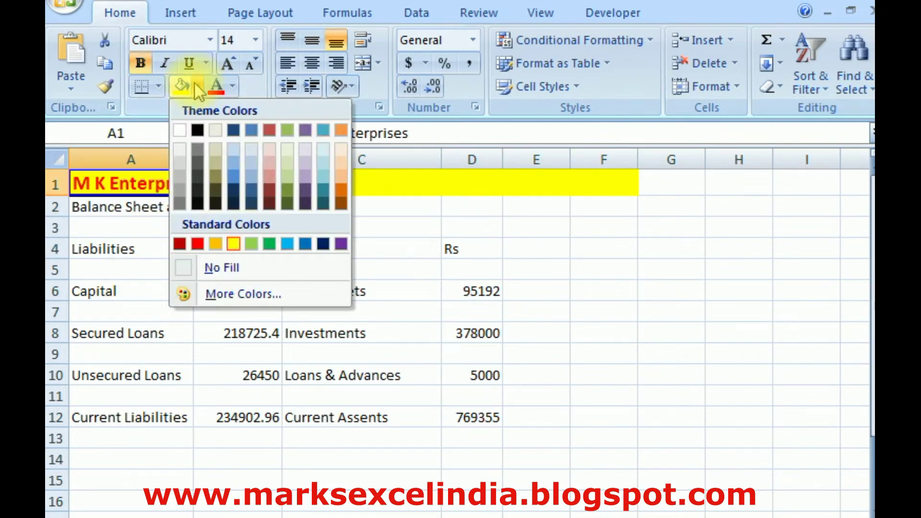
left_click(180, 130)
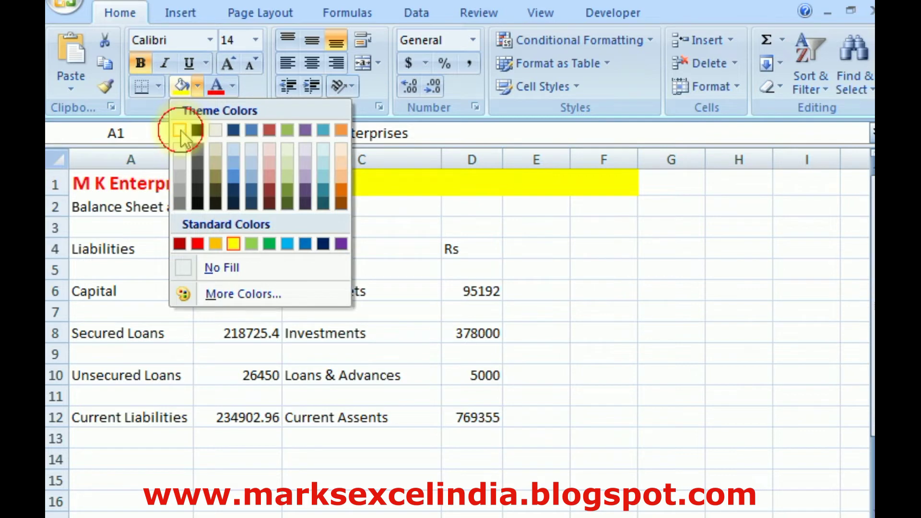
left_click(196, 87)
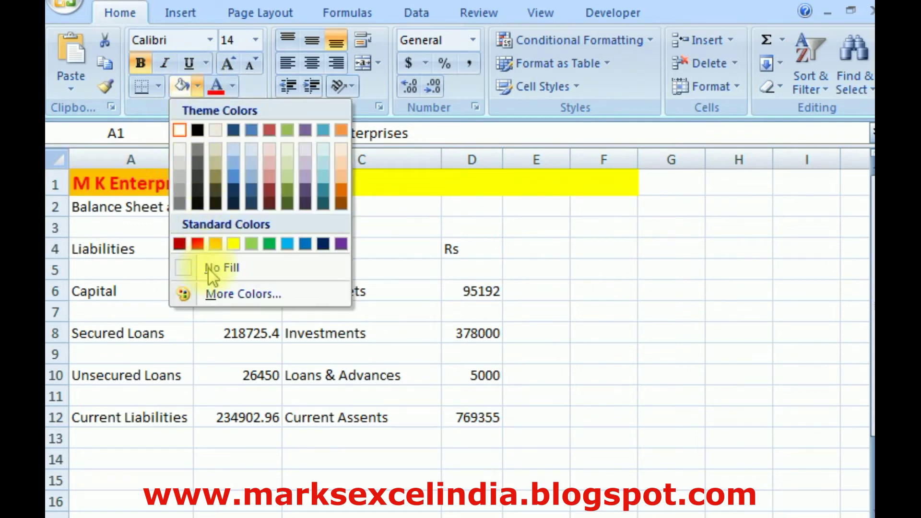
left_click(182, 267)
left_click(247, 288)
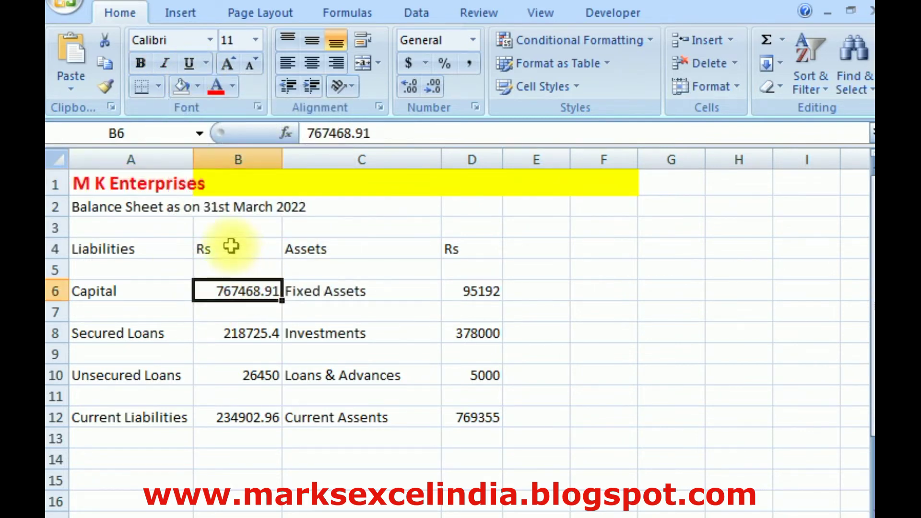
left_click_drag(181, 182, 619, 181)
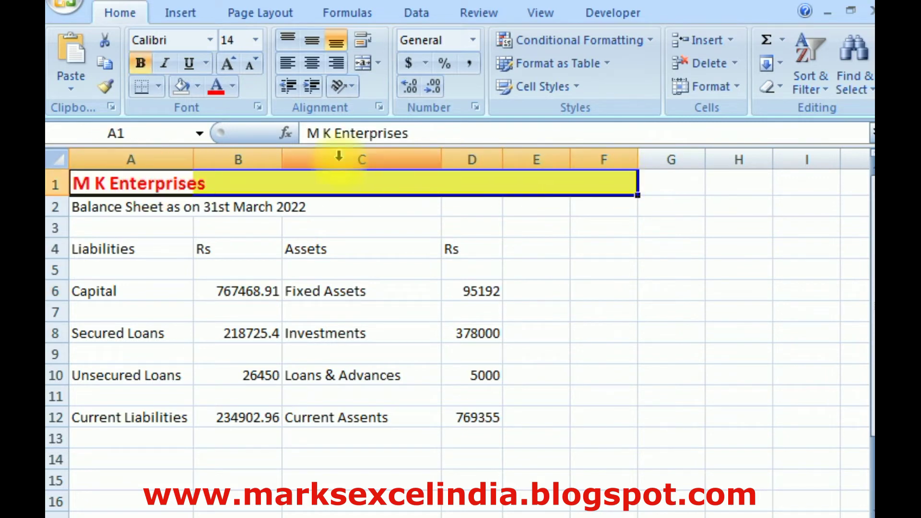
left_click(197, 86)
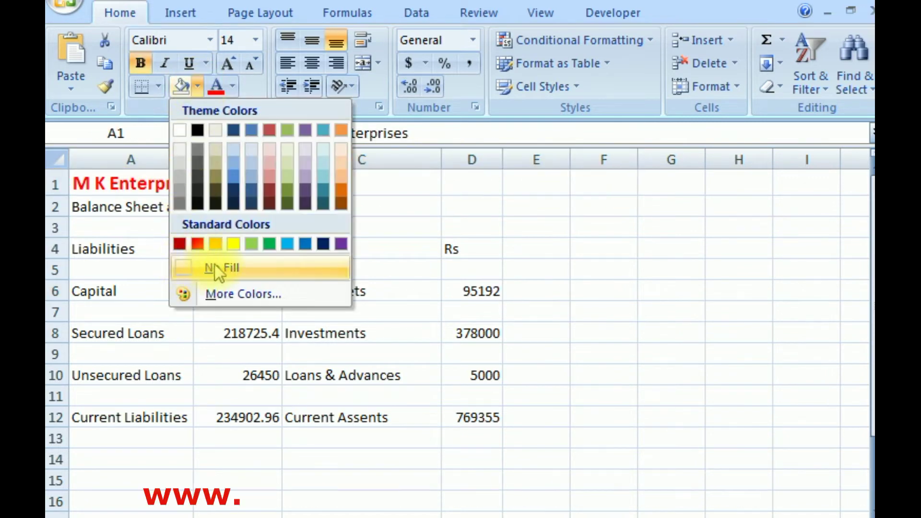
left_click(215, 266)
left_click(332, 282)
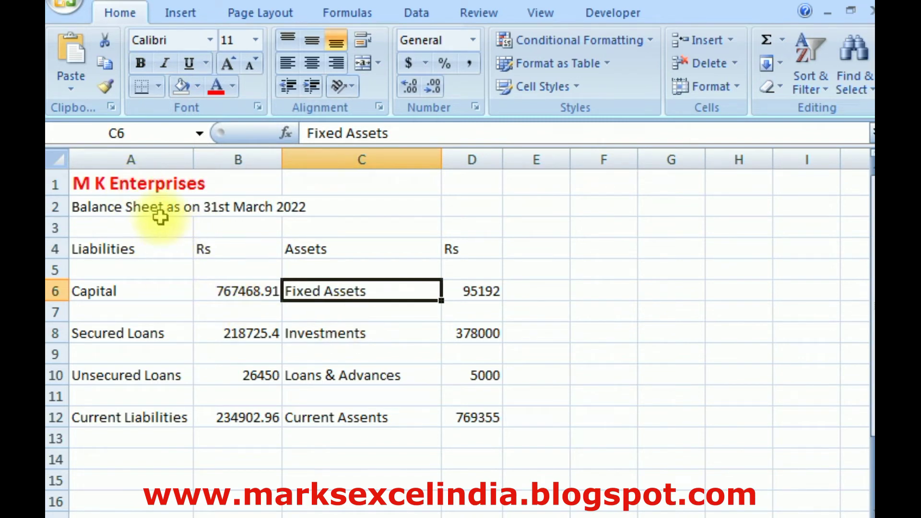
left_click_drag(129, 183, 458, 184)
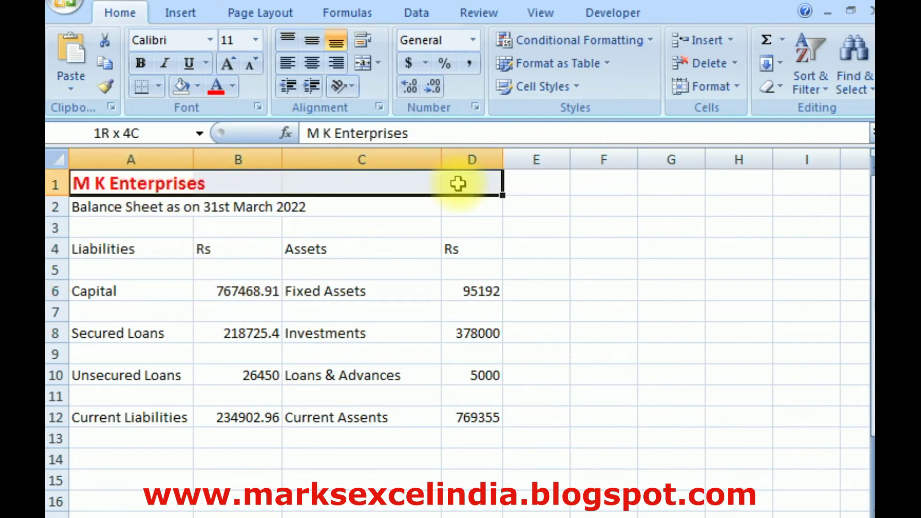
Merge and centre the M K Enterprises title across A1:D1 with a yellow fill.
left_click(363, 67)
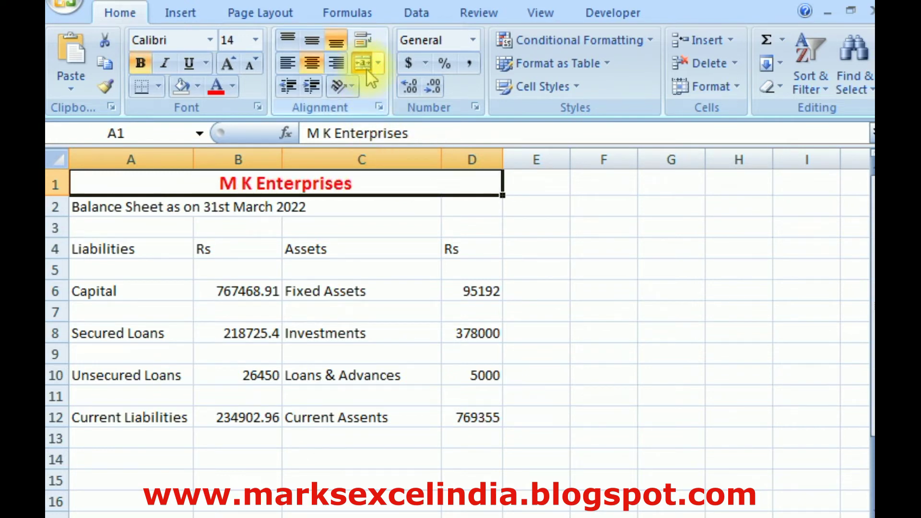
left_click(197, 87)
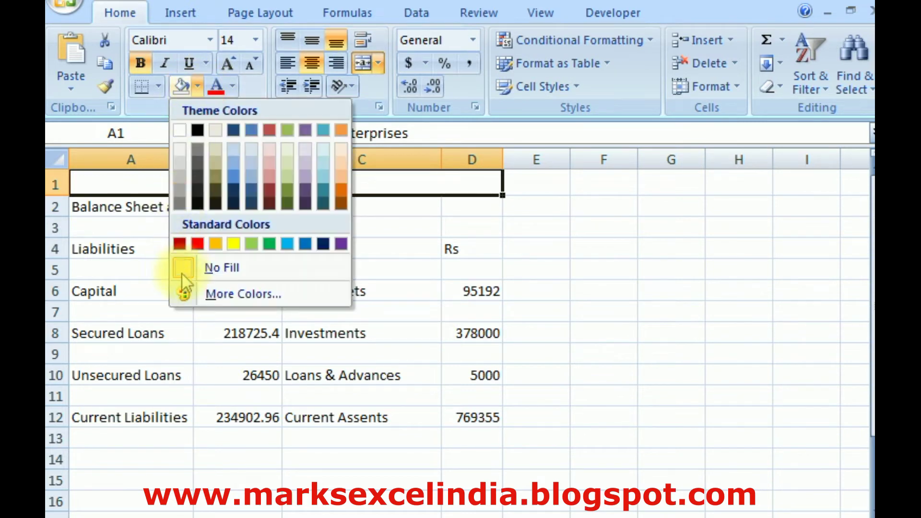
left_click(232, 241)
Merge and centre the balance sheet date line across A2:D2.
left_click_drag(139, 209, 481, 199)
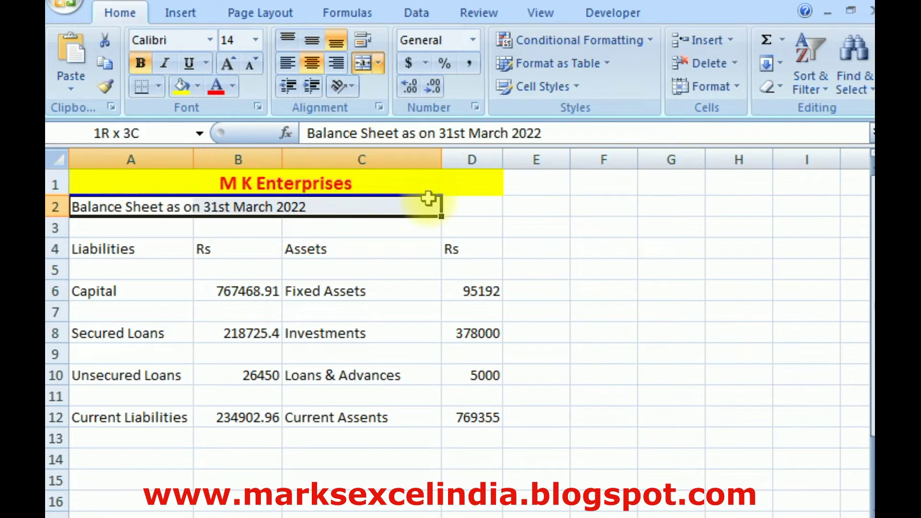
left_click(380, 61)
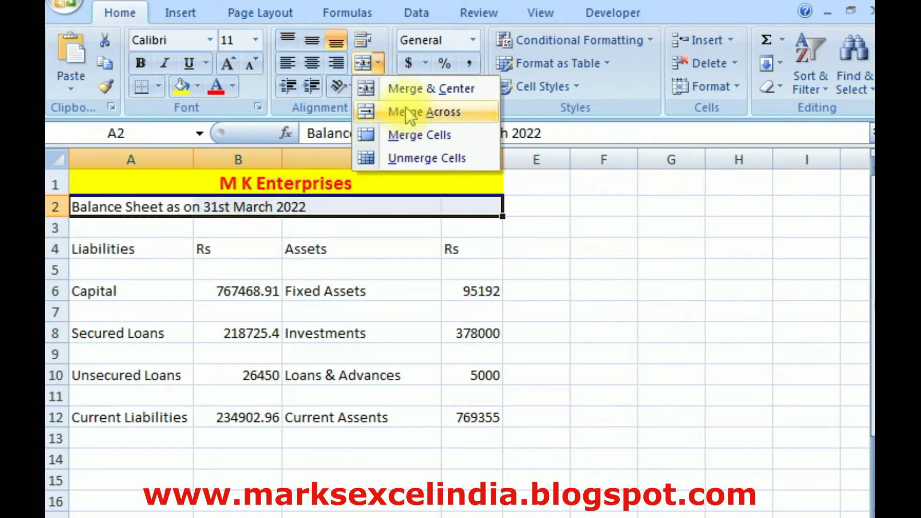
left_click(365, 62)
left_click(307, 338)
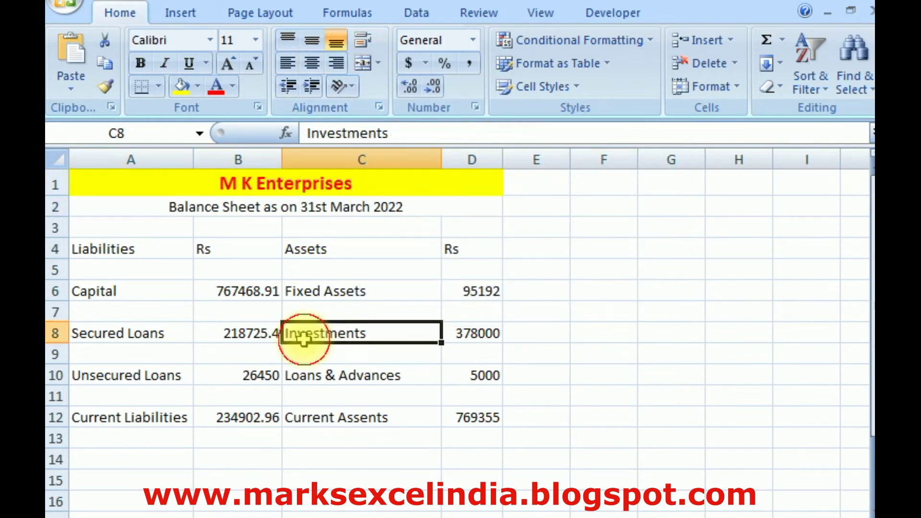
Heighten row 4 and make headings A4:D4 bold red, centred, on yellow fill.
left_click(147, 250)
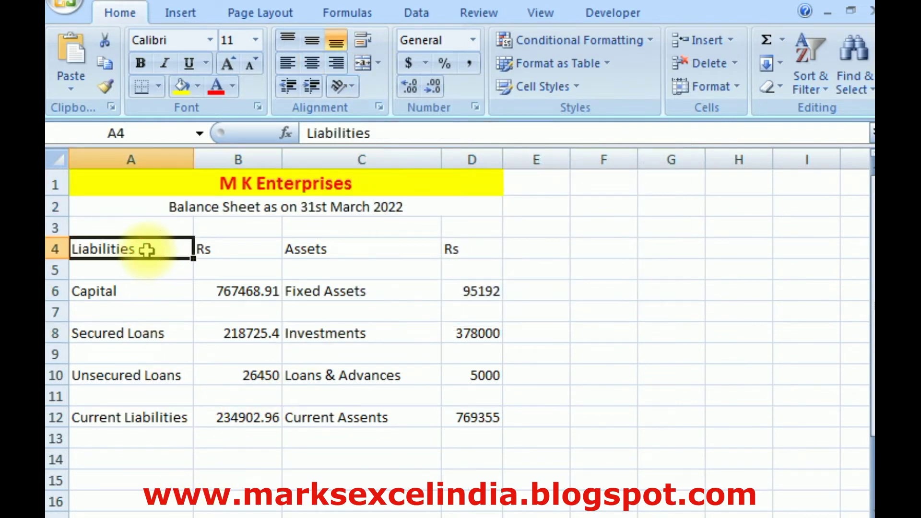
mouse_move(66, 259)
left_mouse_down()
mouse_move(64, 282)
mouse_move(62, 270)
left_mouse_up()
left_click(230, 434)
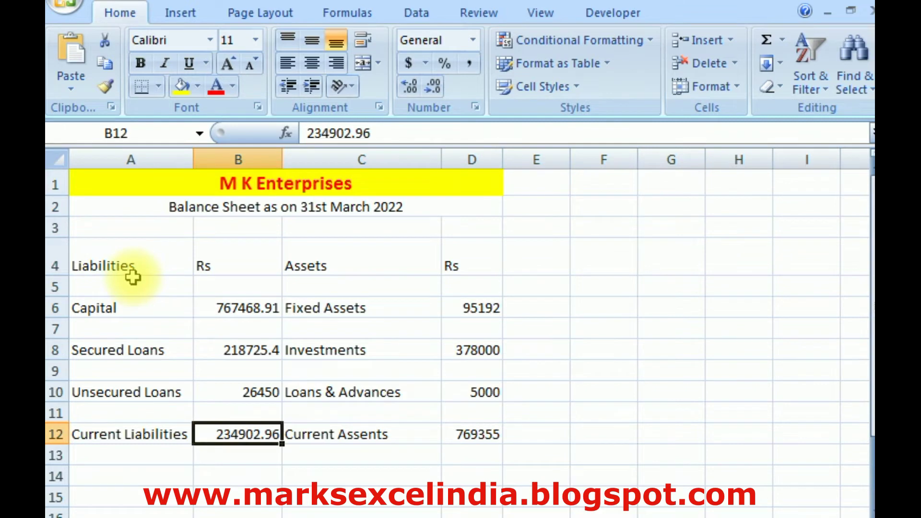
left_click_drag(148, 265, 444, 250)
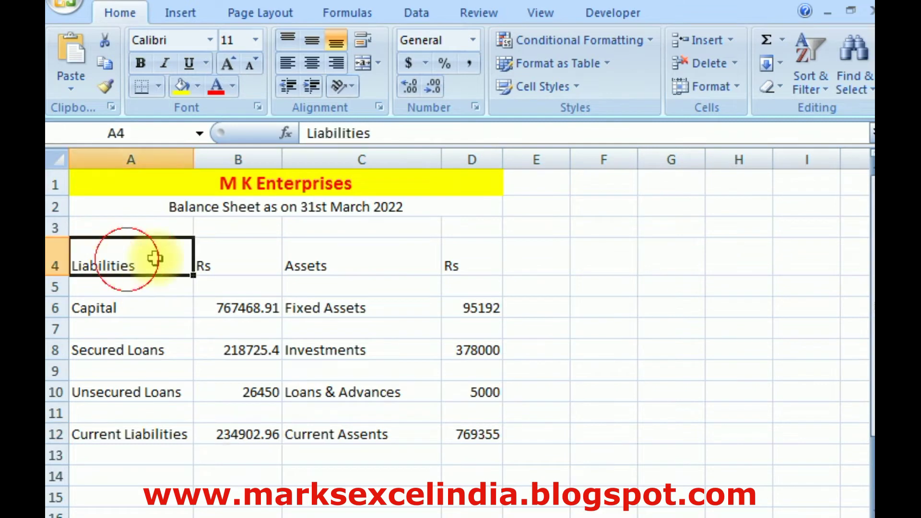
left_click(181, 86)
left_click(217, 87)
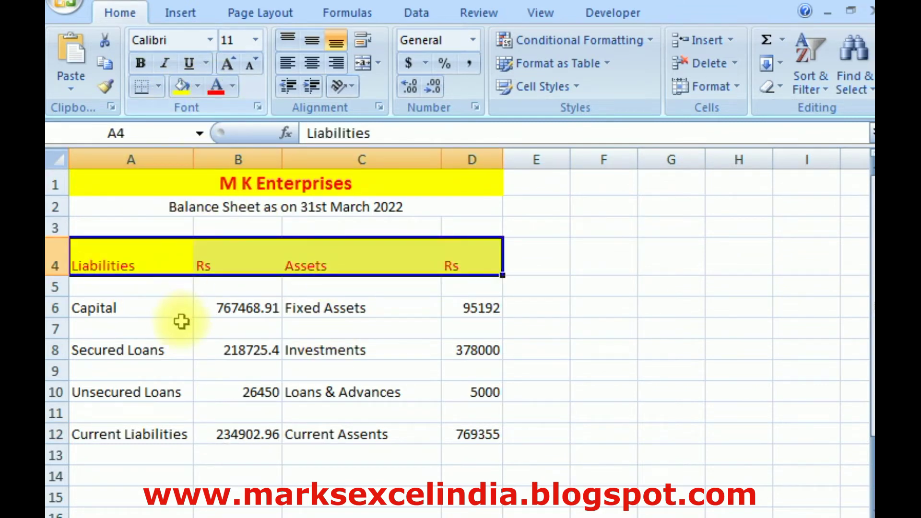
left_click(140, 63)
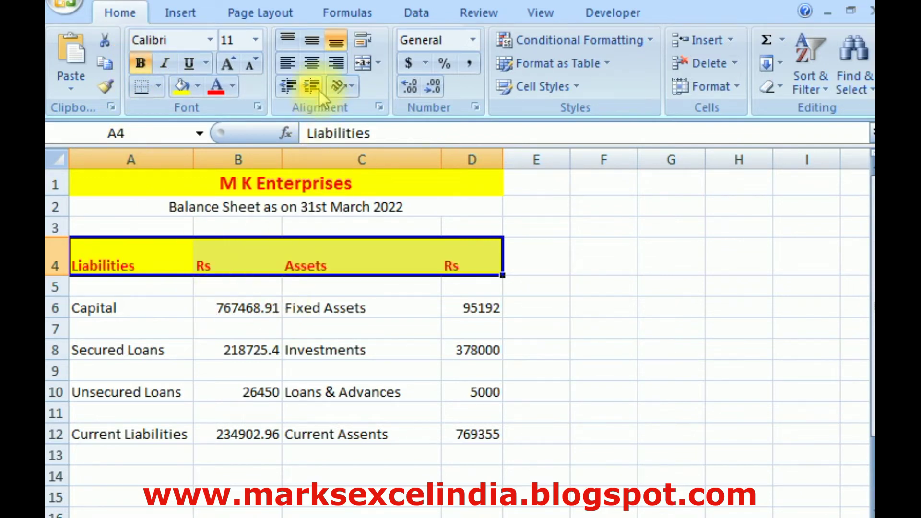
left_click(312, 63)
left_click(214, 375)
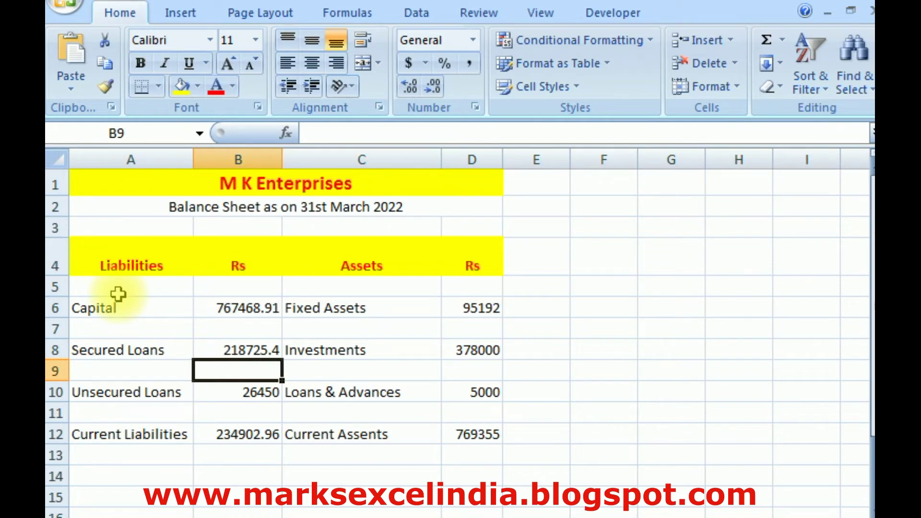
Vertically centre the Liabilities, Rs, Assets, Rs headings in row 4.
left_click(320, 328)
left_click(151, 288)
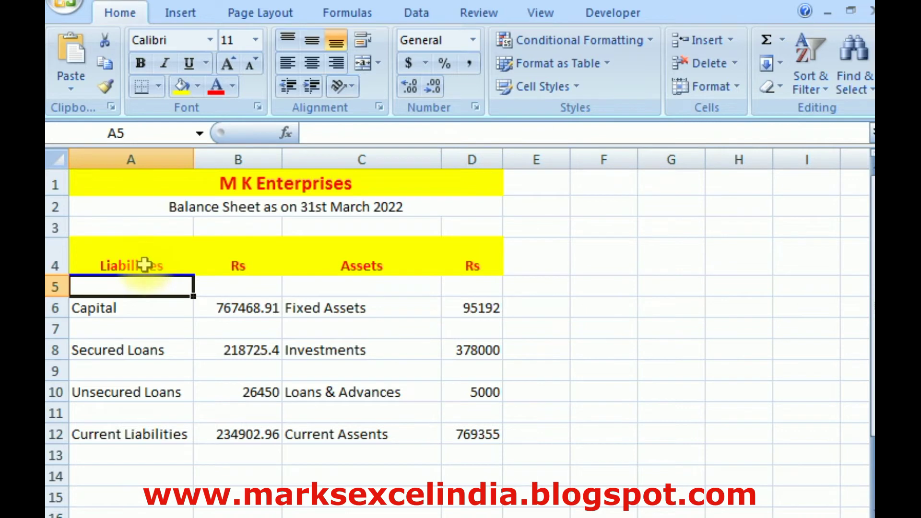
left_click_drag(144, 263, 471, 263)
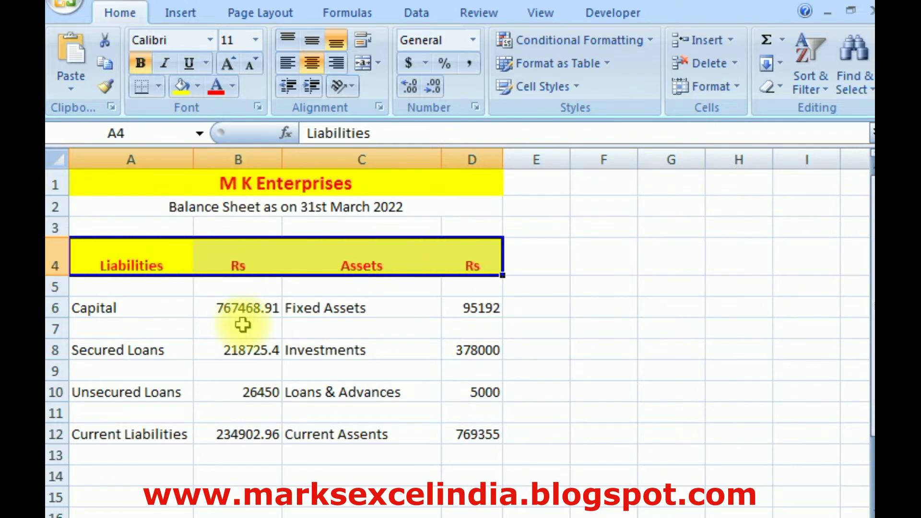
left_click(312, 39)
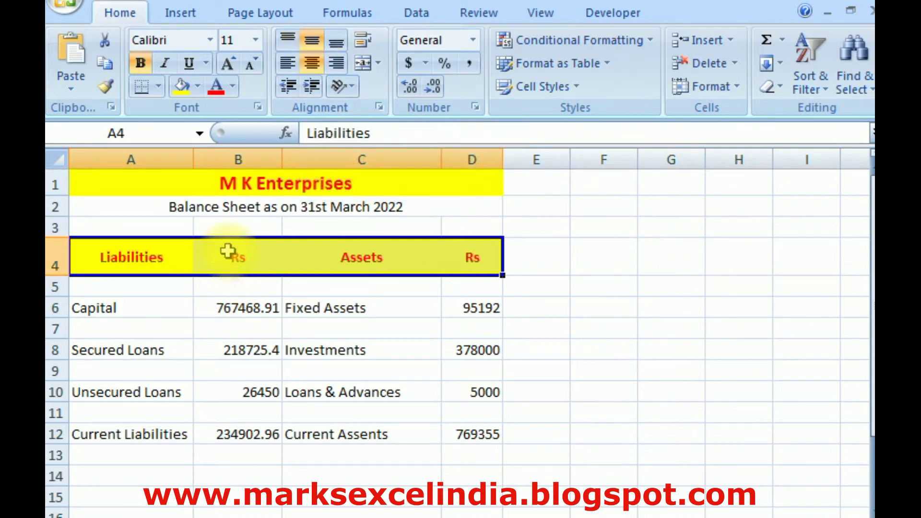
left_click(283, 42)
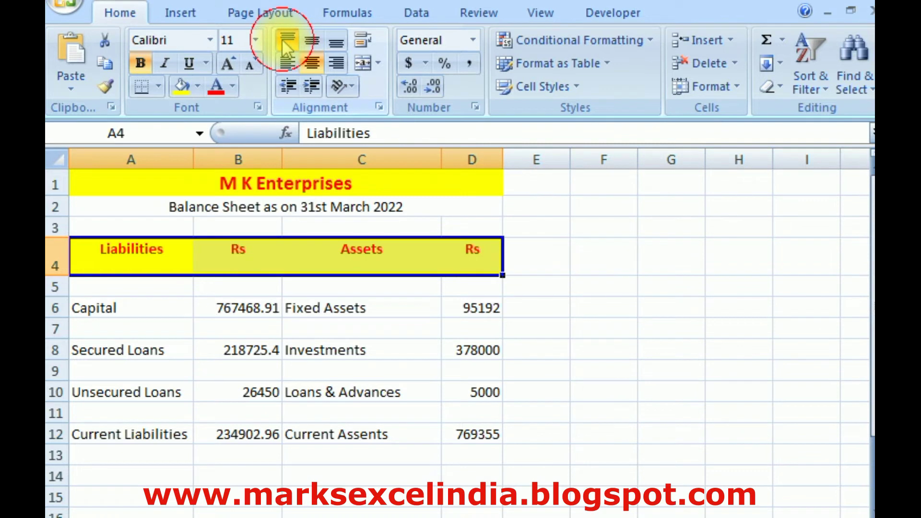
left_click(332, 43)
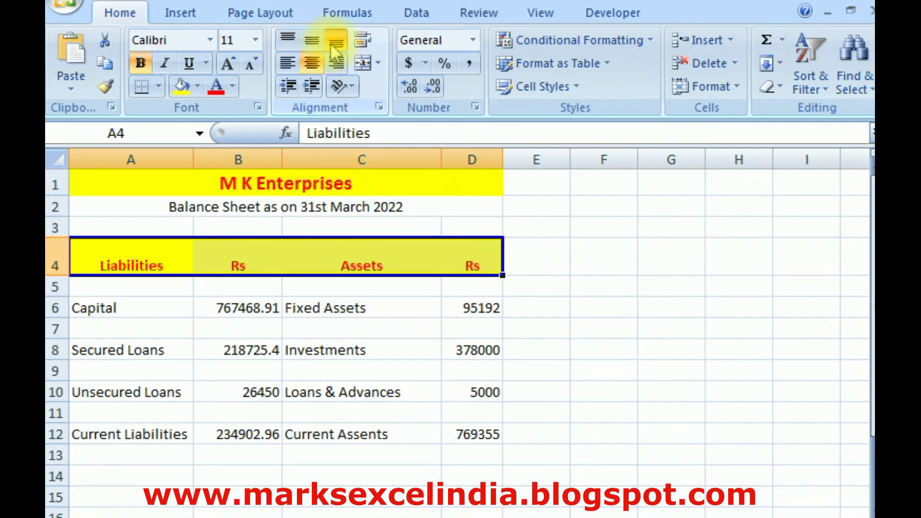
left_click(311, 39)
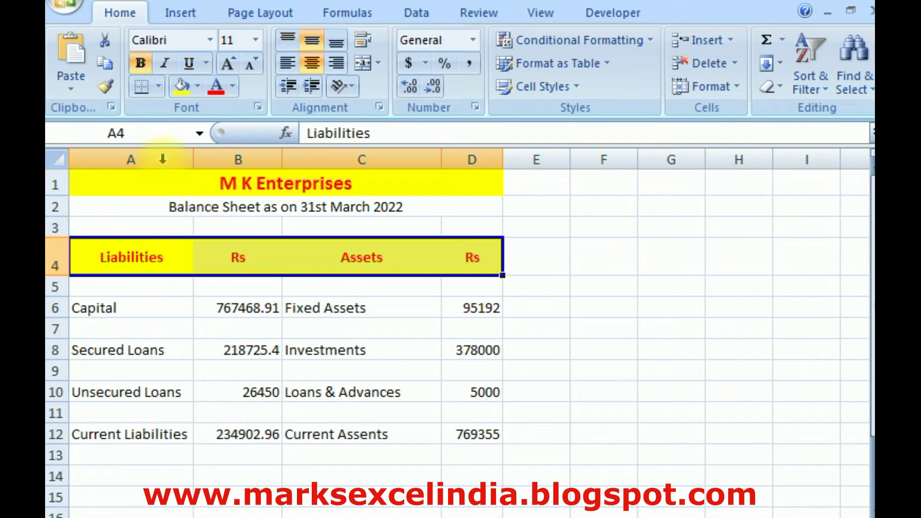
Apply All Borders to the header cells A4:D4.
left_click(159, 86)
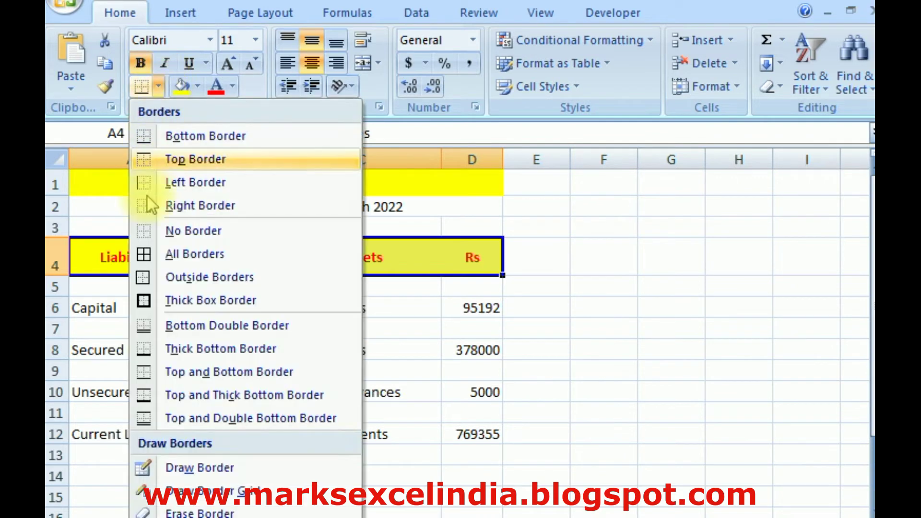
left_click(190, 255)
left_click(350, 372)
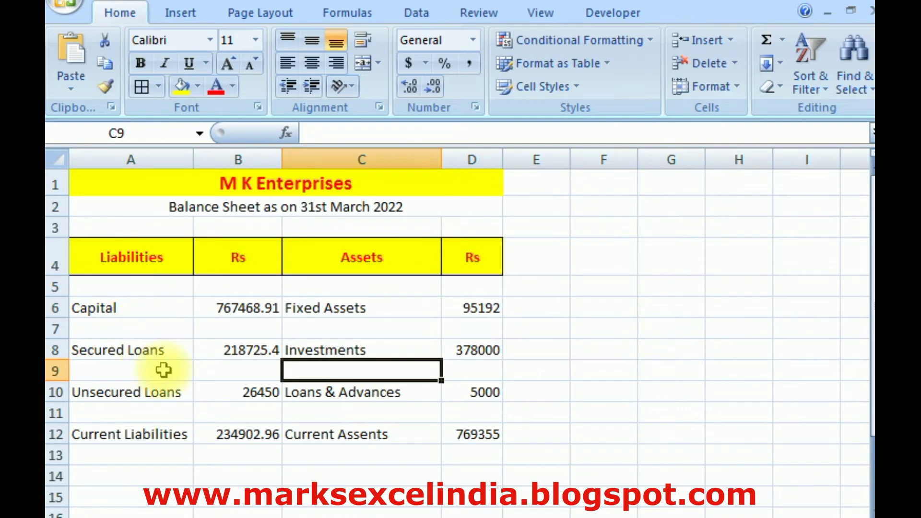
left_click(163, 370)
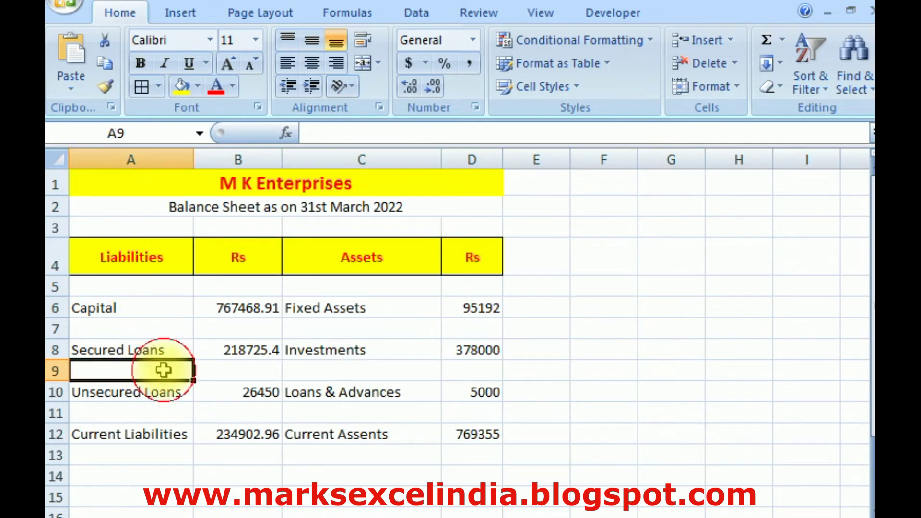
Enter Total in A14 and copy it into C14.
left_click(160, 477)
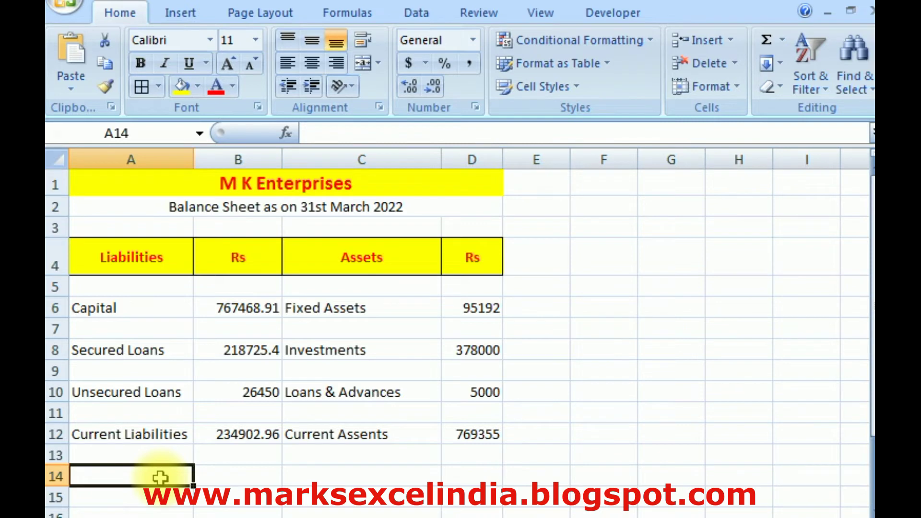
type("T")
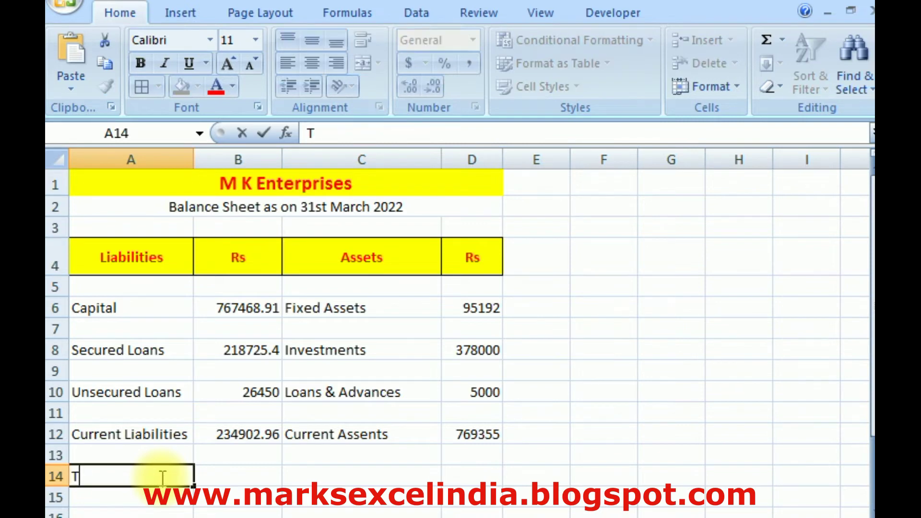
key("Tab")
left_click(160, 477)
type("c")
key("Tab")
key("Tab")
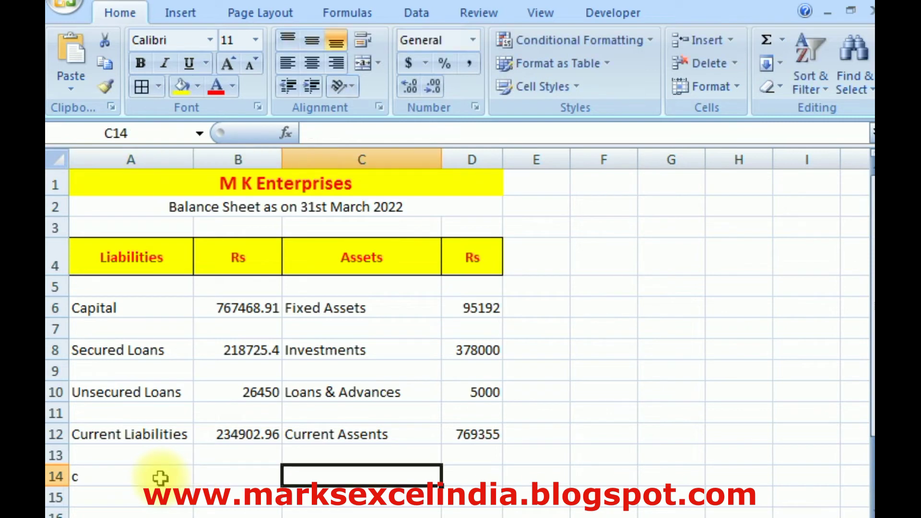
key("ctrl+z")
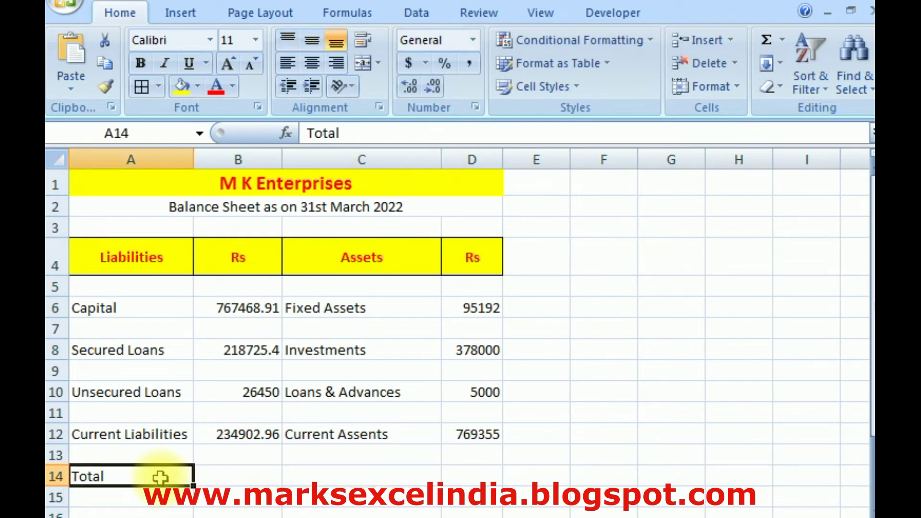
key("Tab")
key("Tab")
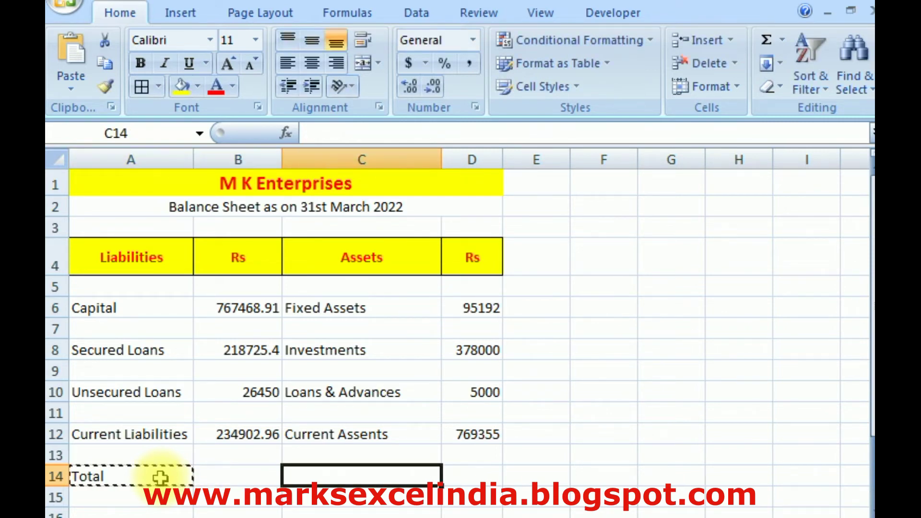
type("Total")
key("Tab")
Select the liabilities amounts from B14 up to B5 for totalling.
key("Left")
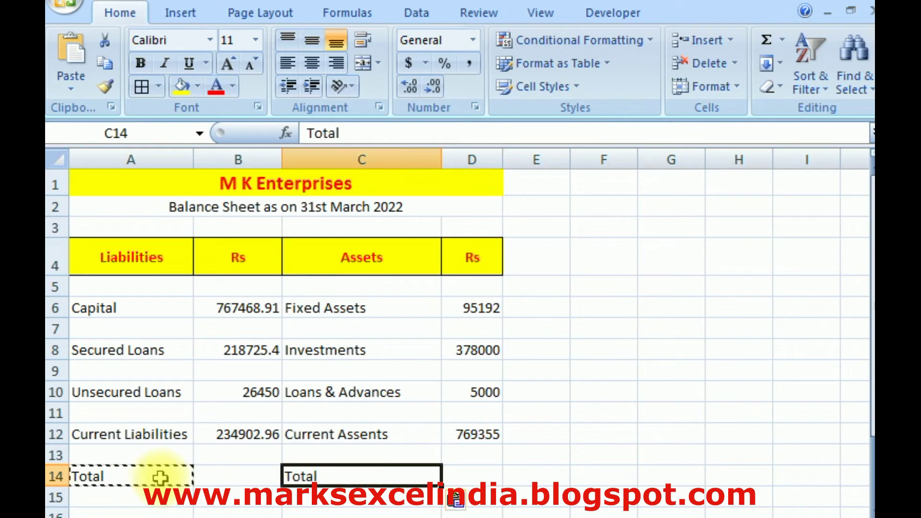
key("Left")
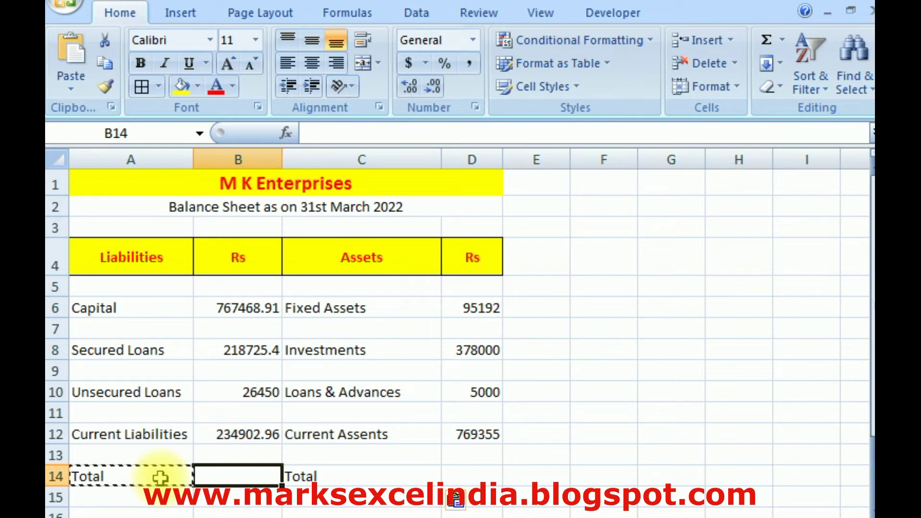
key("shift+Up")
key("shift+Up")
key("shift+Up")
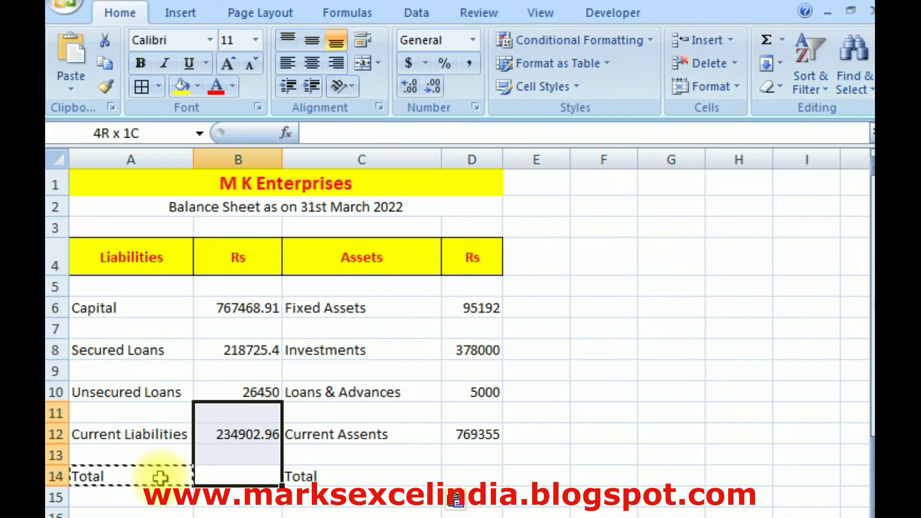
key("shift+Up")
key("shift+Up")
key("shift+Up")
key("shift+Up")
key("shift+Up")
key("shift+Up")
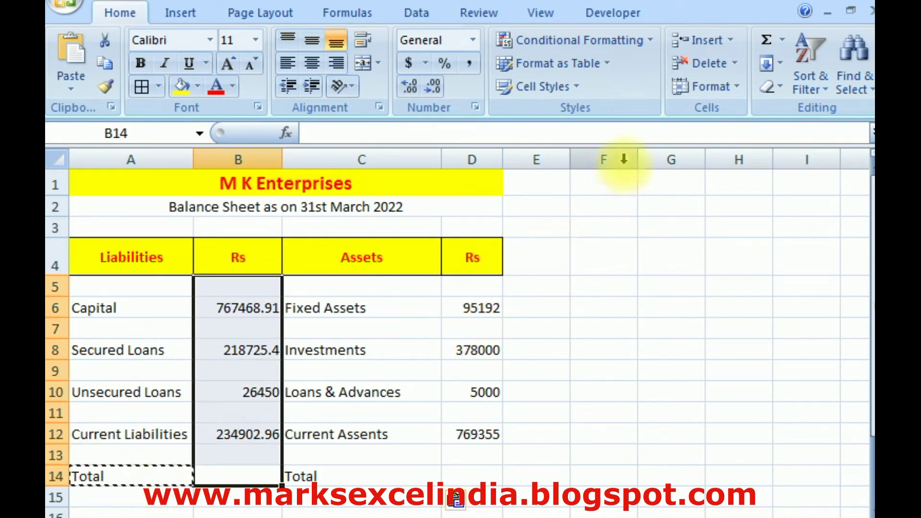
Use AutoSum to total the liabilities in B14 (1247547.27).
left_click(783, 38)
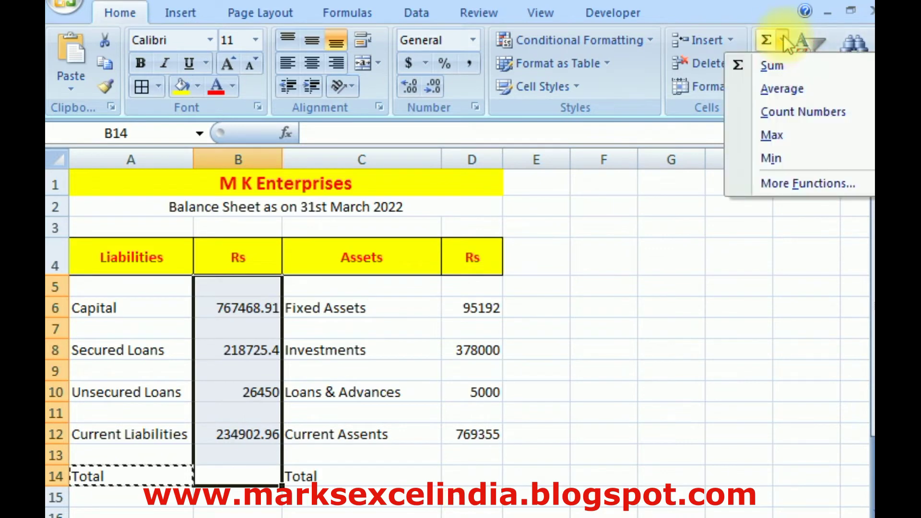
left_click(776, 67)
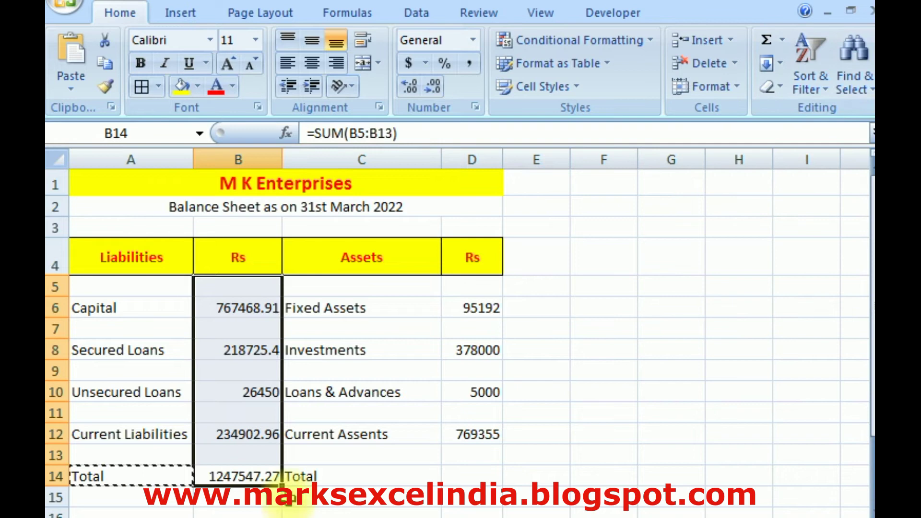
left_click(348, 489)
left_click(252, 473)
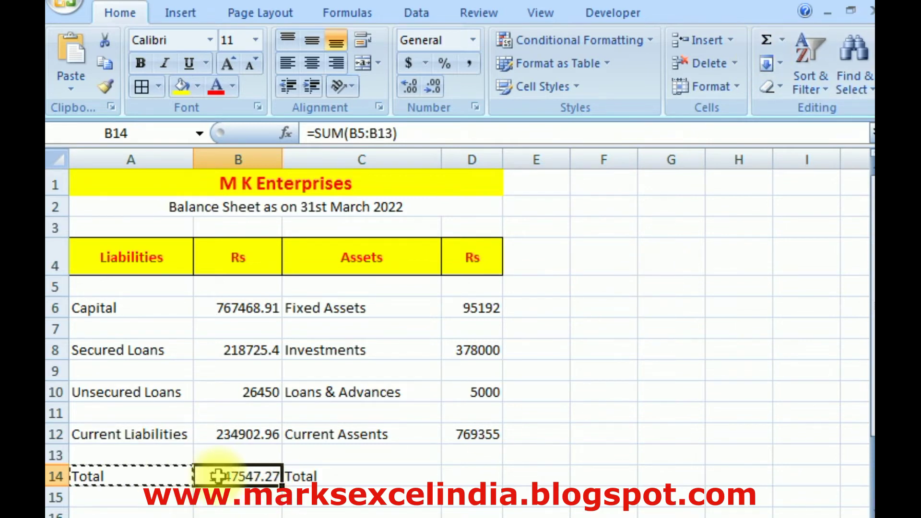
Copy the B14 sum formula into D14 to total the assets (1247547).
key("ctrl+c")
left_click(463, 468)
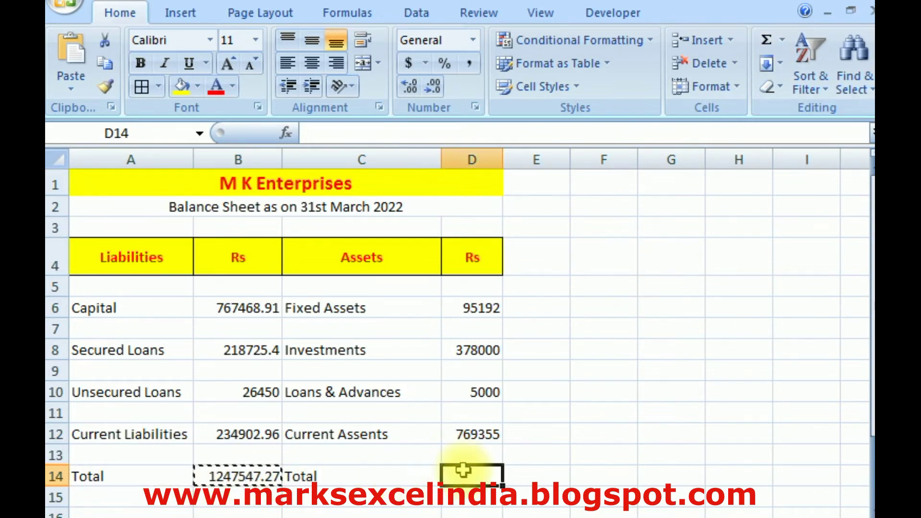
key("ctrl+v")
left_click(561, 453)
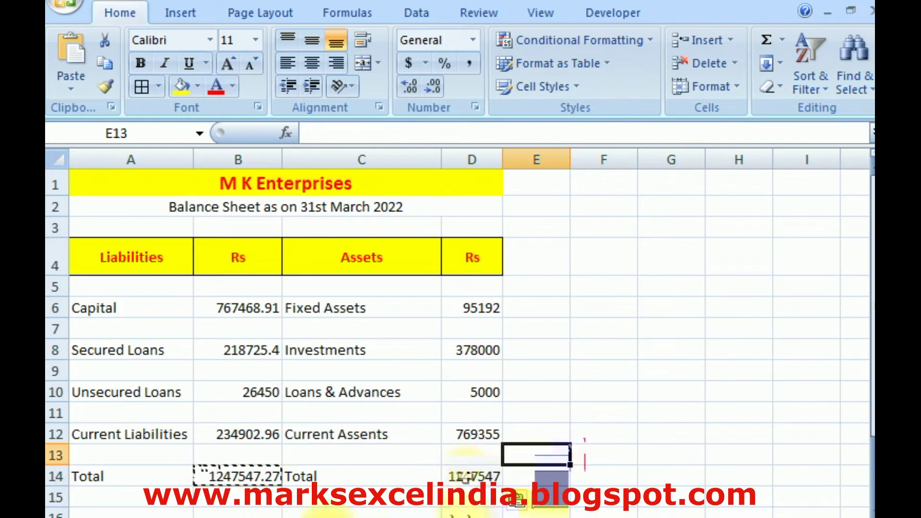
left_click(532, 370)
left_click(237, 412)
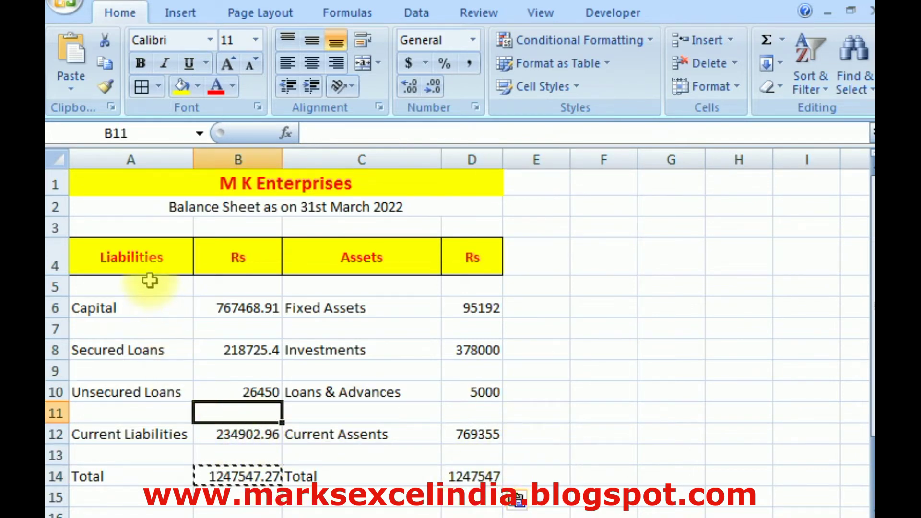
left_click(220, 477)
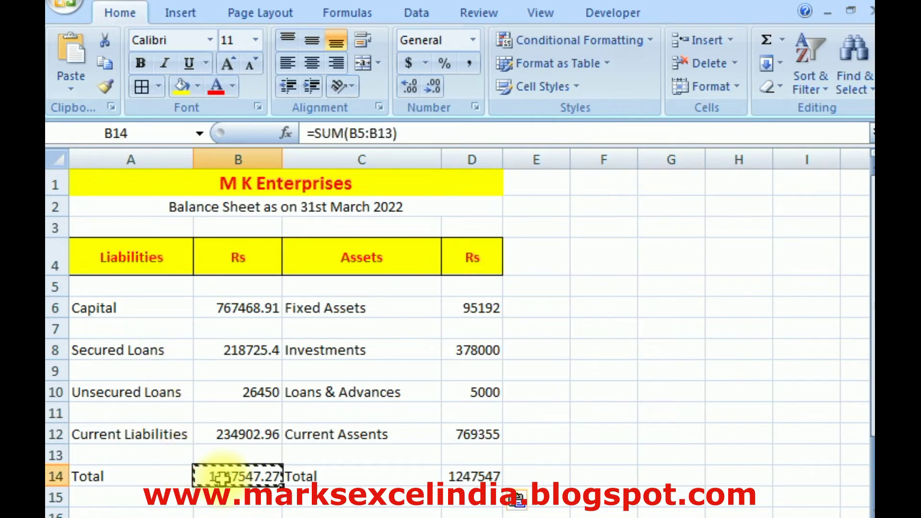
left_click(160, 85)
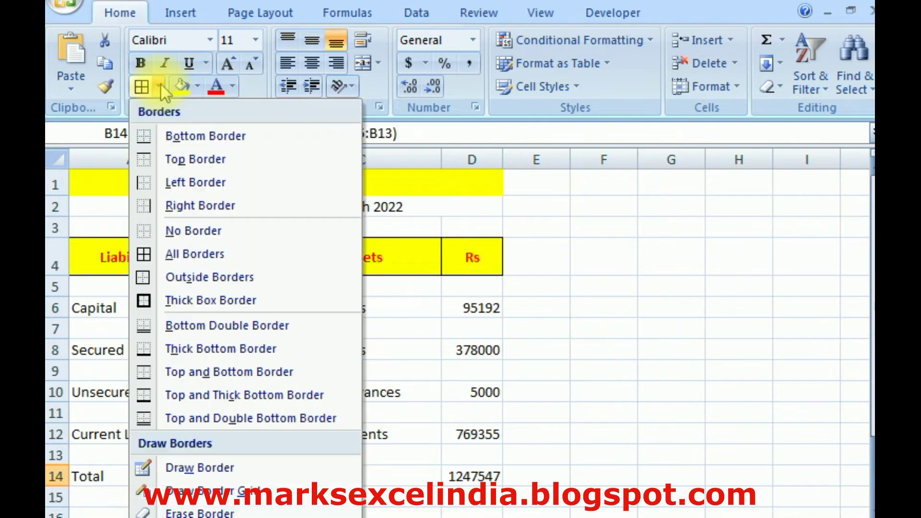
Give totals B14 and D14 a top and double bottom border.
left_click(195, 420)
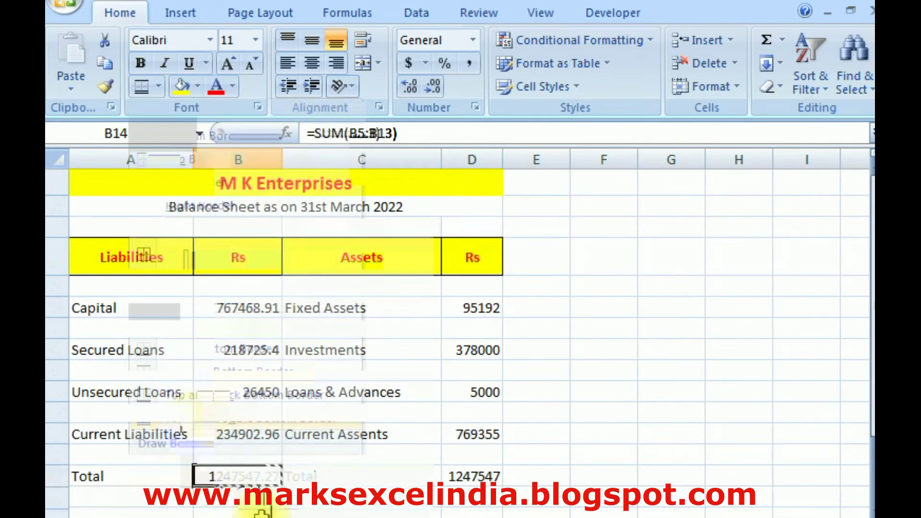
left_click(364, 491)
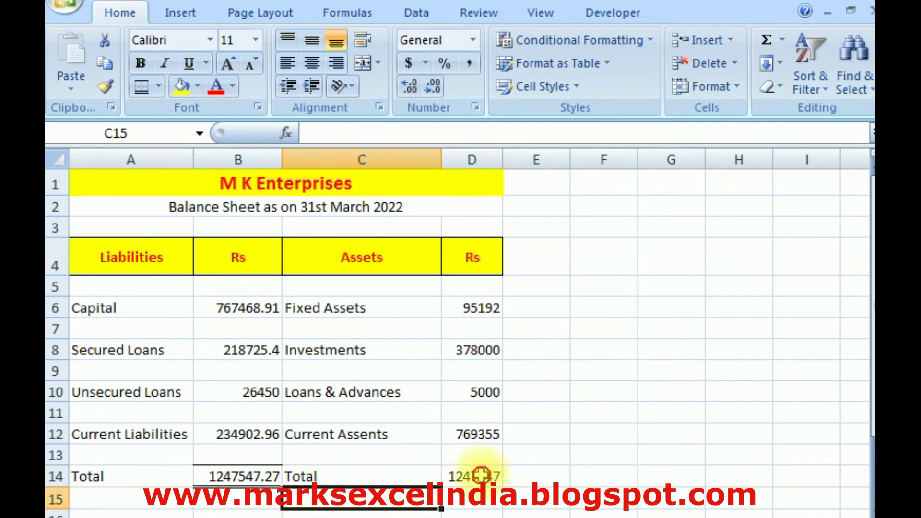
left_click(481, 474)
left_click(141, 86)
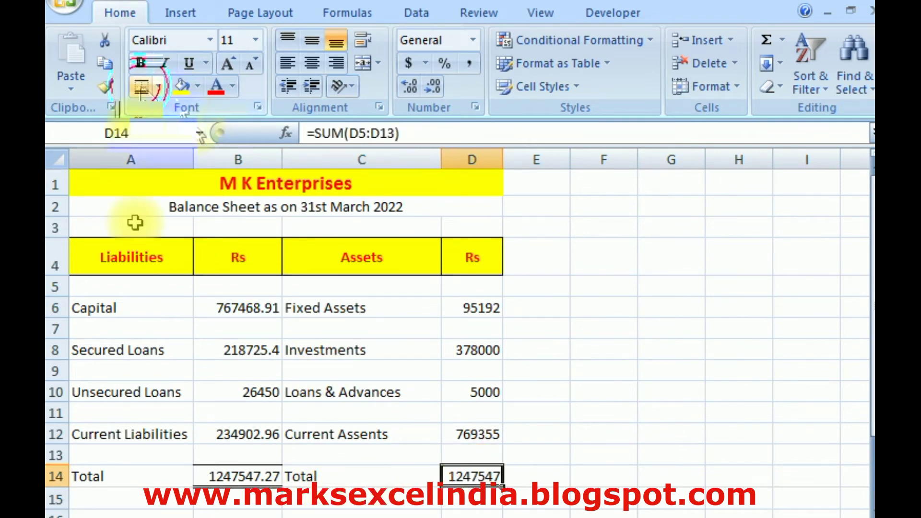
left_click(580, 368)
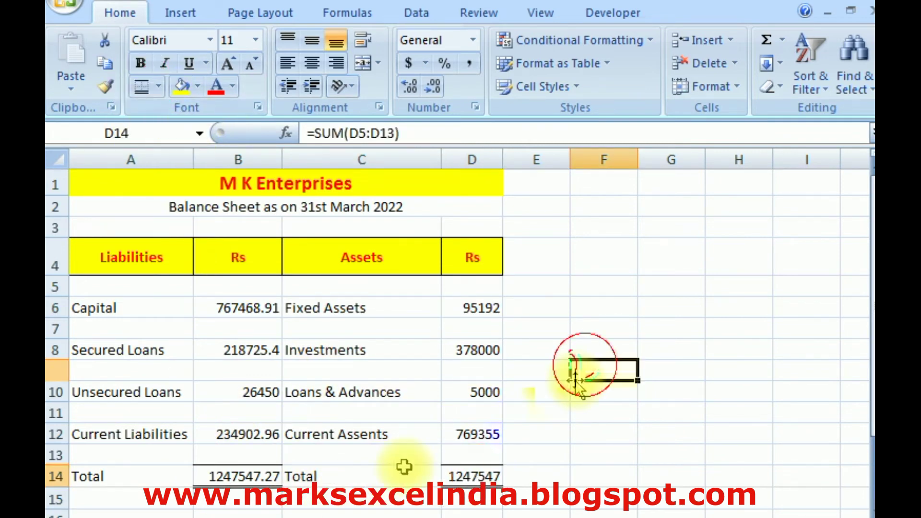
Outline the Liabilities, liabilities amounts, Assets and assets amounts columns down to row 14.
left_click_drag(144, 264, 144, 473)
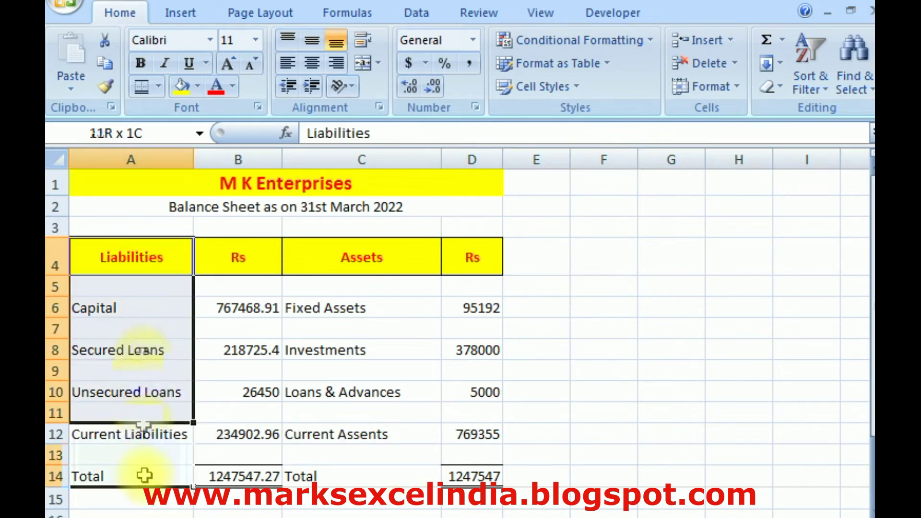
left_click(159, 87)
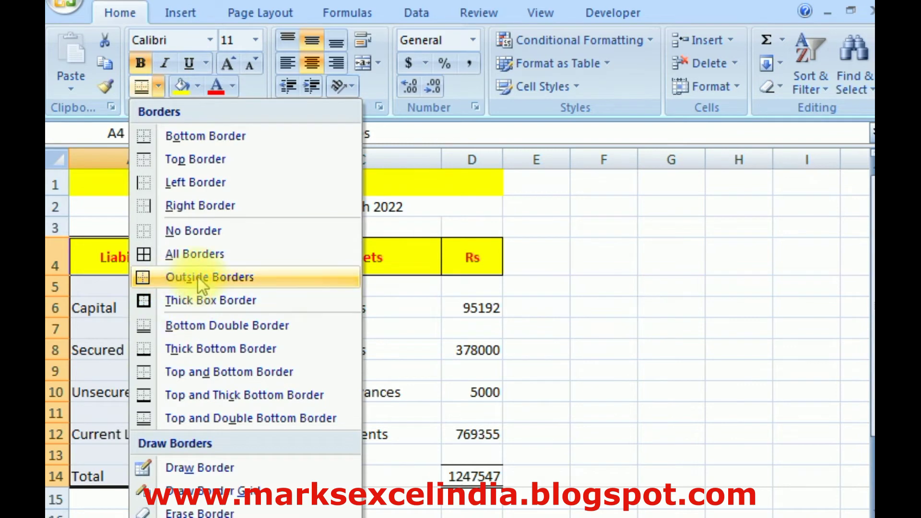
left_click(192, 277)
left_click(219, 407)
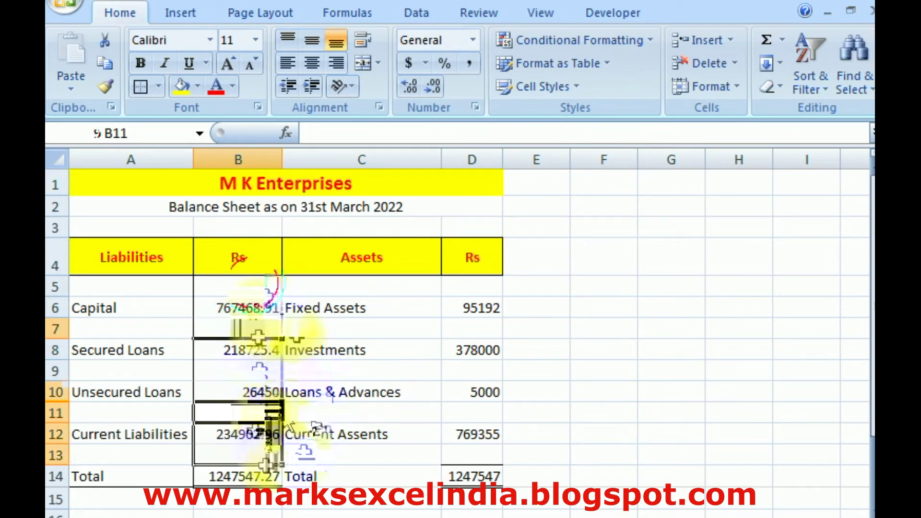
left_click_drag(238, 287, 265, 466)
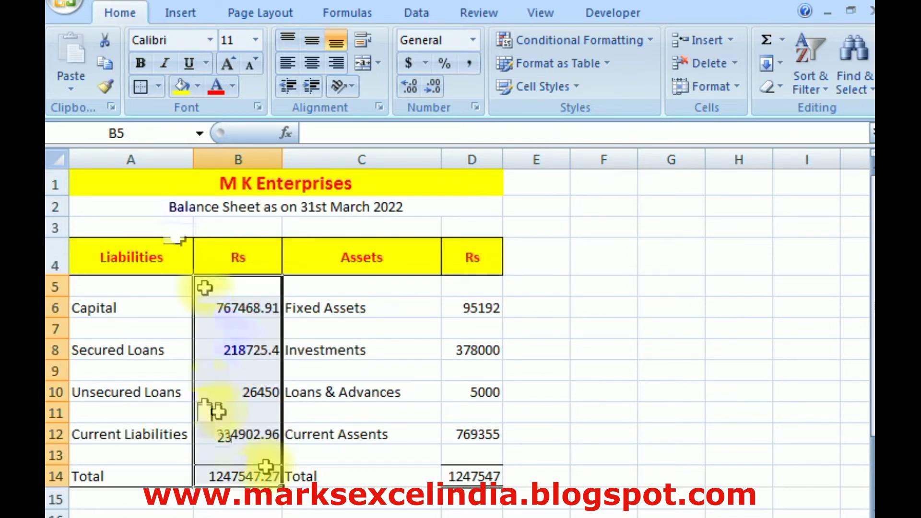
left_click_drag(265, 463, 226, 267)
left_click(141, 87)
left_click_drag(308, 294, 325, 393)
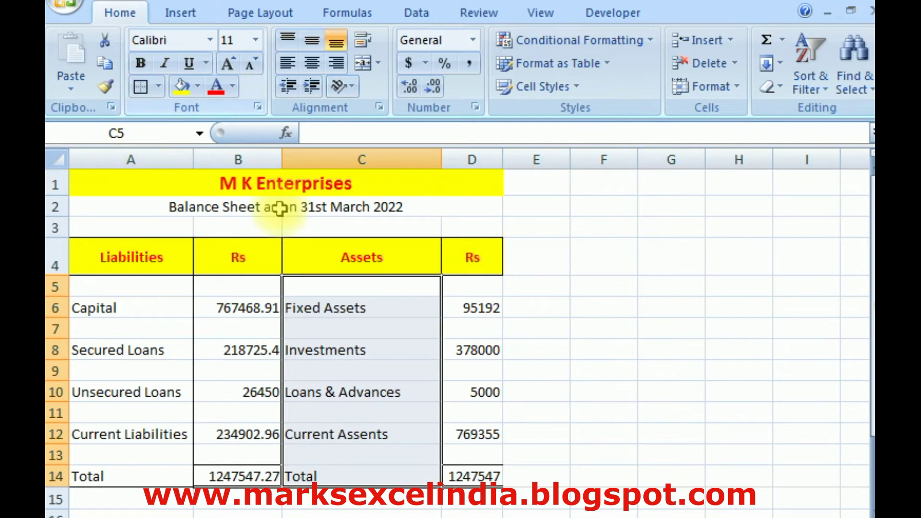
left_click_drag(470, 286, 470, 472)
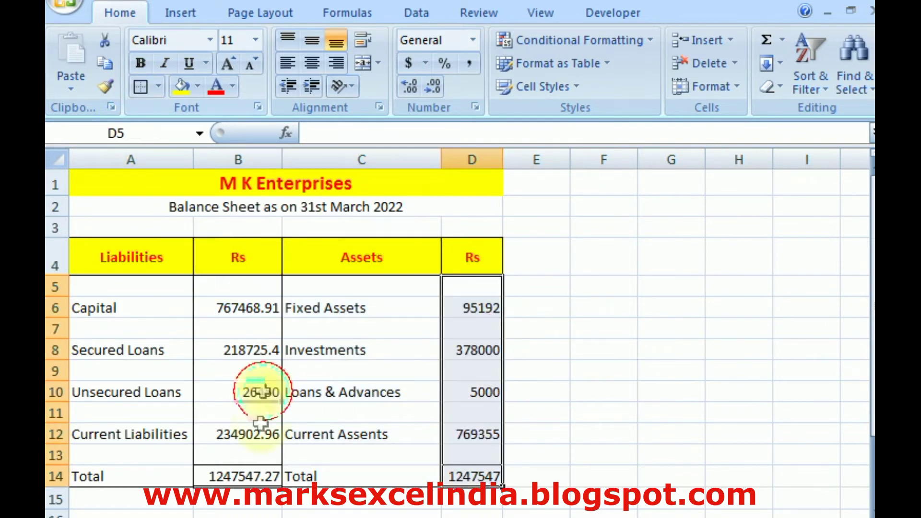
Apply the border to the Total row across columns A–D.
left_click(111, 479)
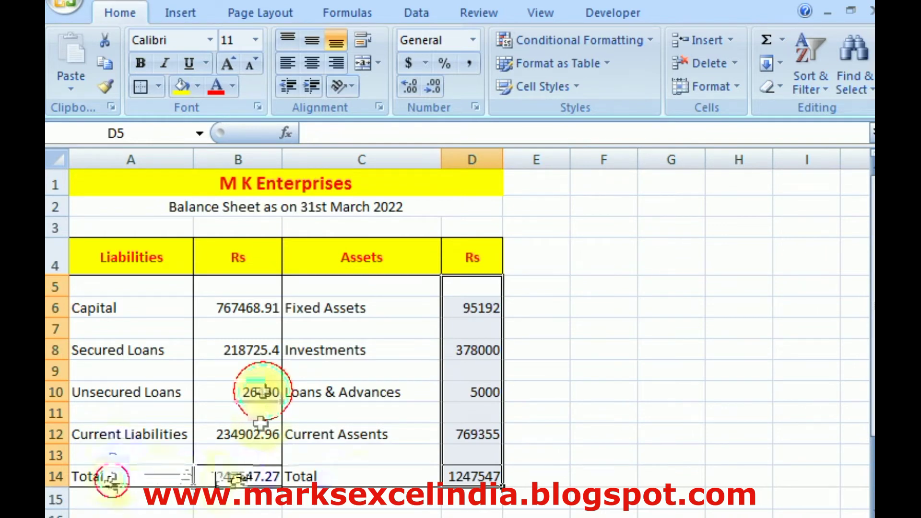
left_click_drag(111, 478, 472, 476)
left_click(140, 87)
left_click(413, 396)
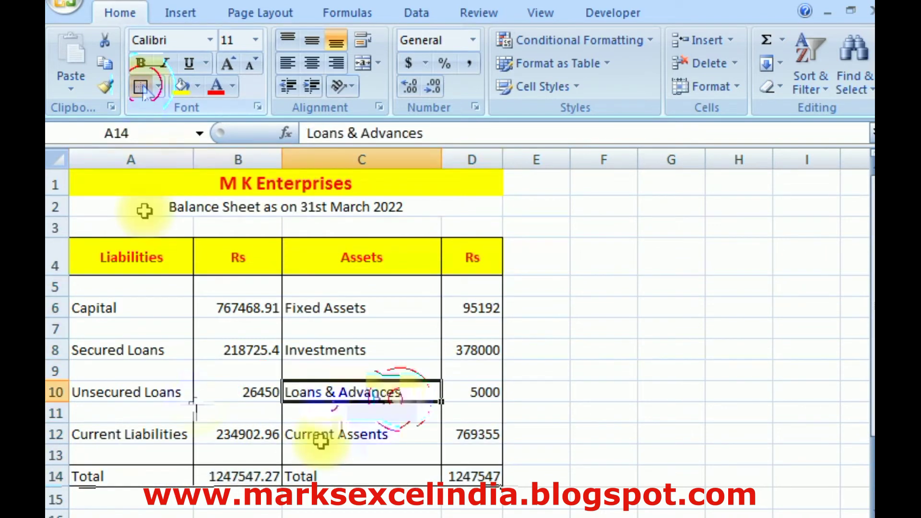
left_click(208, 315)
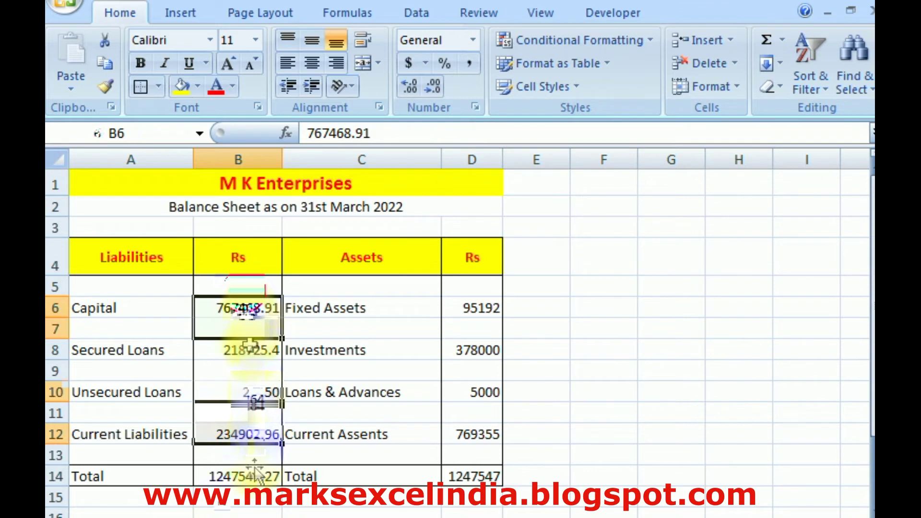
Apply Comma Style to the liability amounts in column B.
left_click_drag(237, 286, 237, 455)
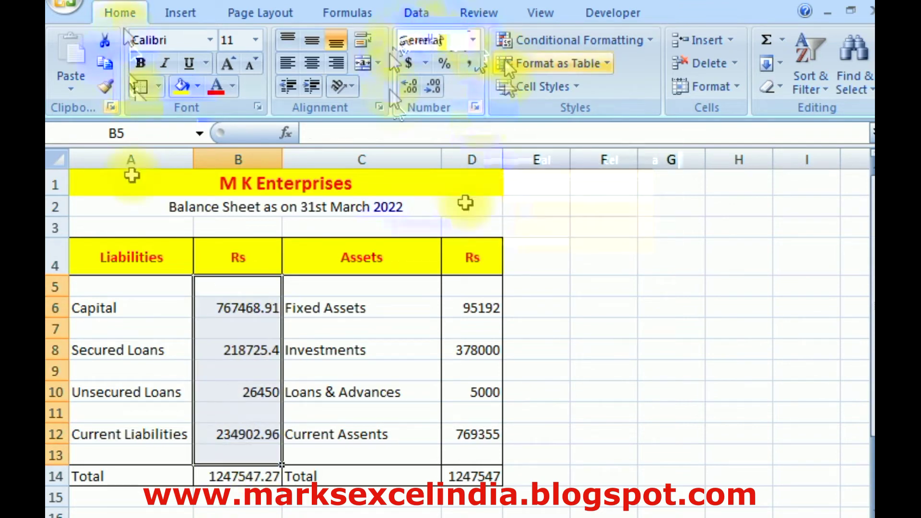
left_click(467, 62)
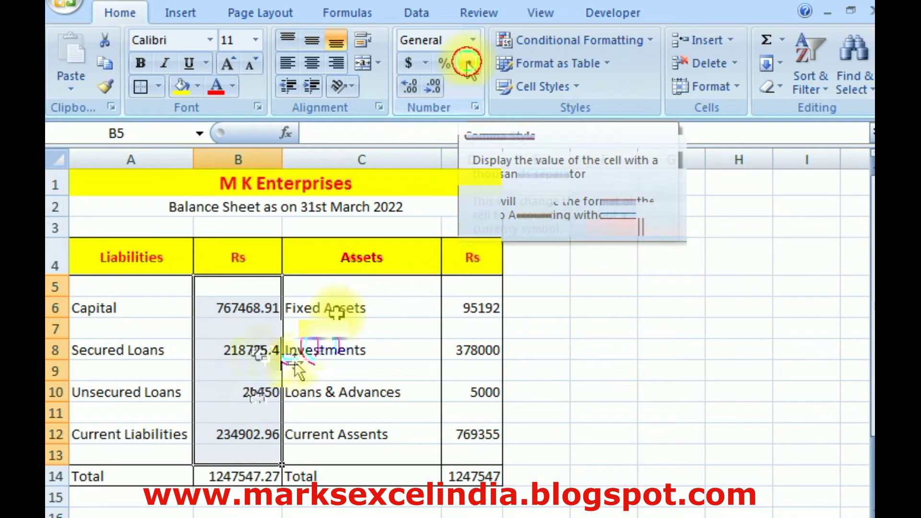
left_click(468, 63)
left_click(297, 365)
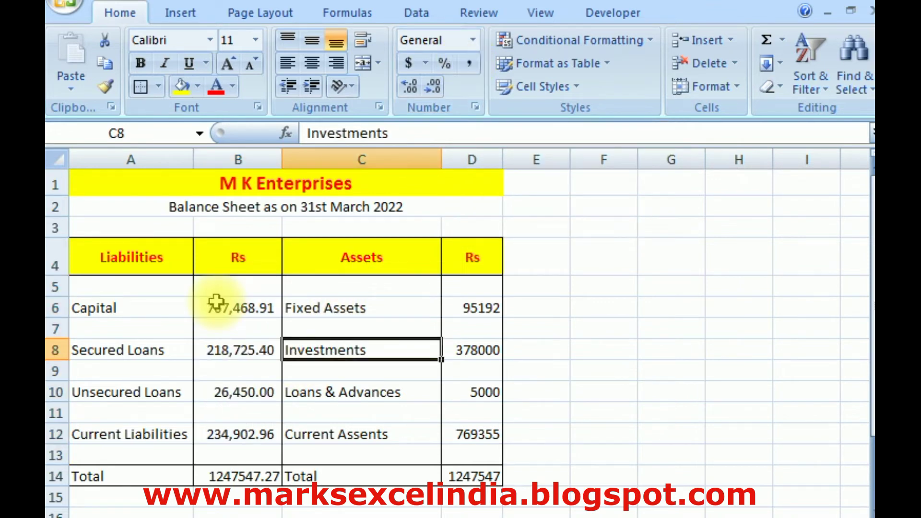
left_click(369, 401)
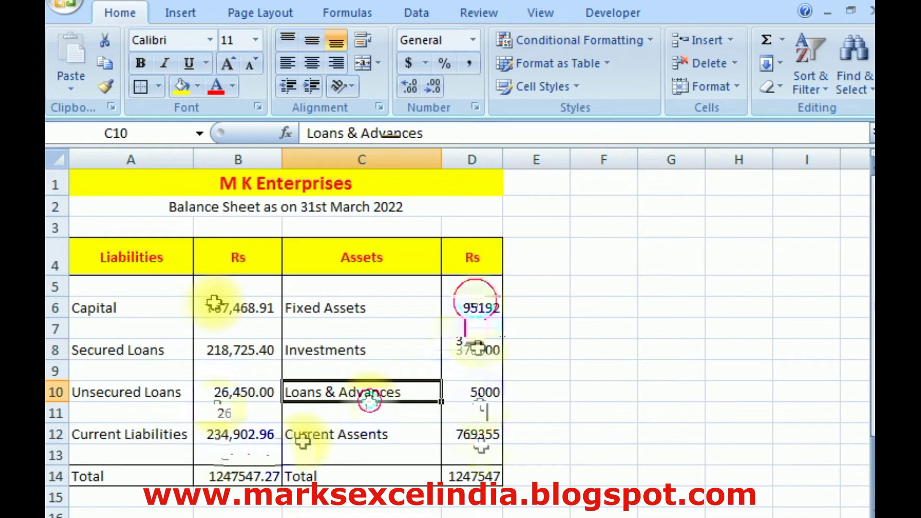
Apply Comma Style to the asset amounts and widen column D to show them.
left_click_drag(475, 307, 480, 455)
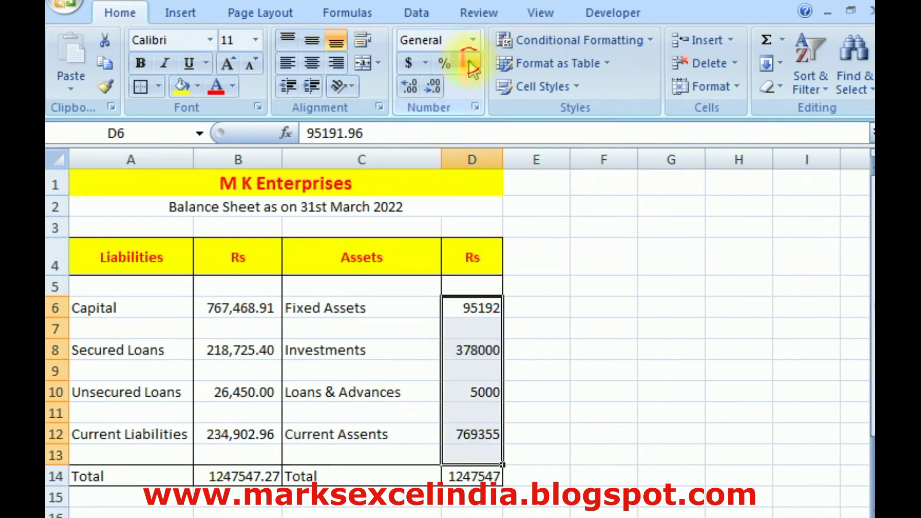
left_click(470, 66)
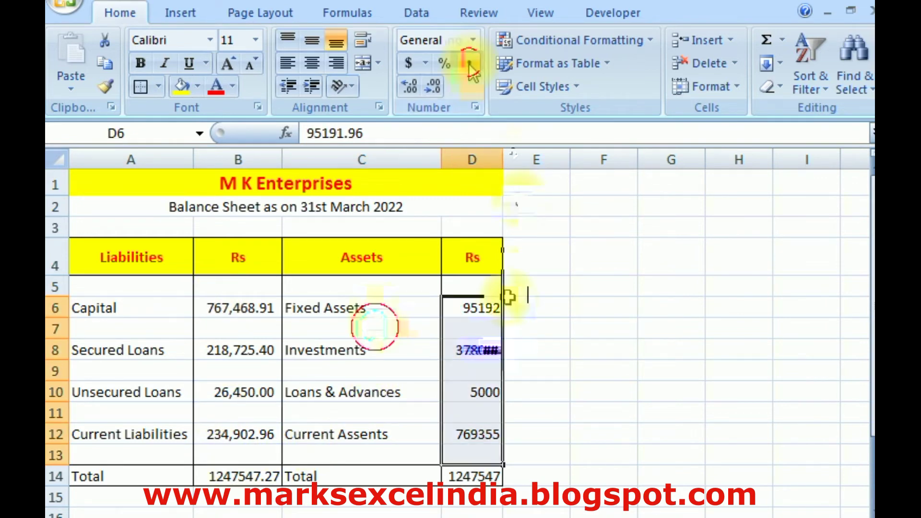
left_click(374, 329)
left_click_drag(503, 160, 514, 161)
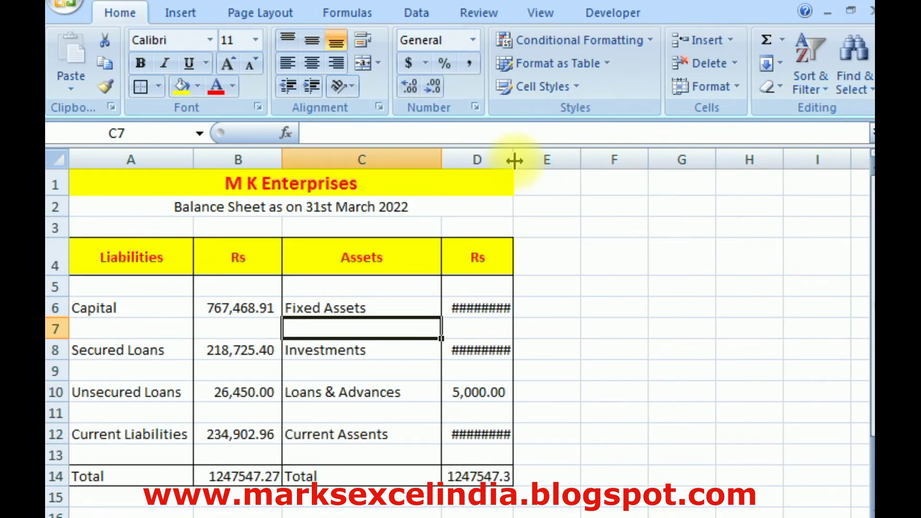
left_click_drag(514, 161, 526, 161)
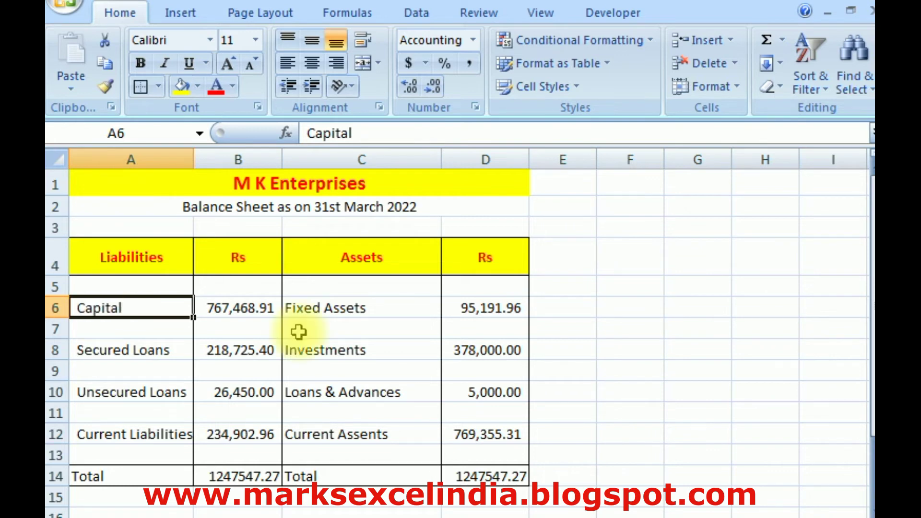
Apply Comma Style to the column C asset labels so they indent like the liabilities.
left_click_drag(298, 331, 316, 393)
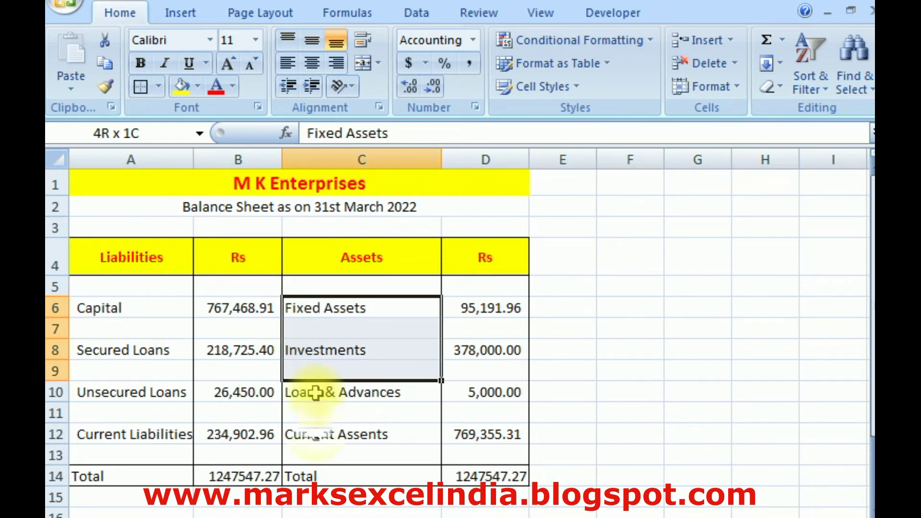
left_click(467, 63)
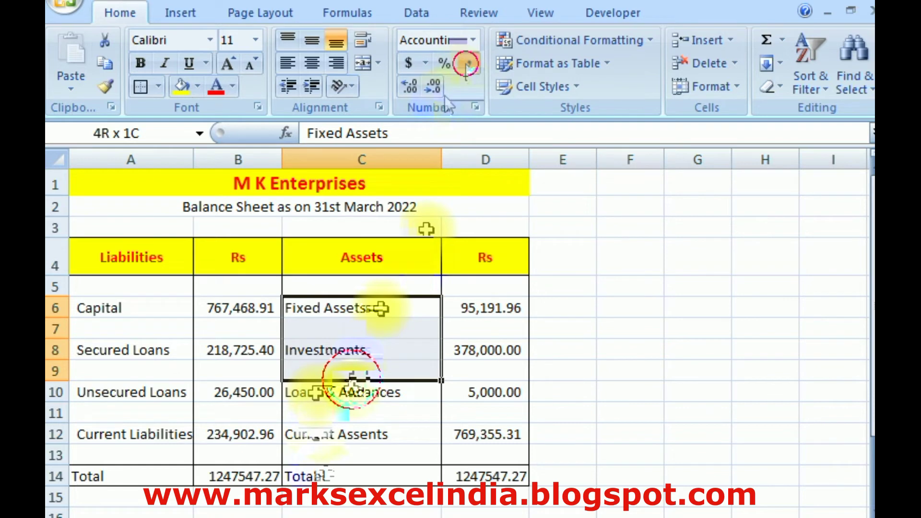
left_click(352, 373)
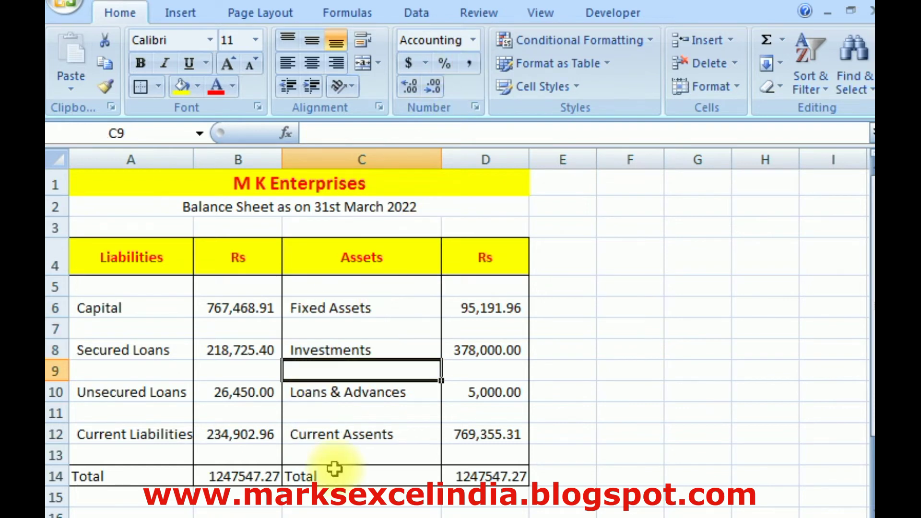
left_click(243, 382)
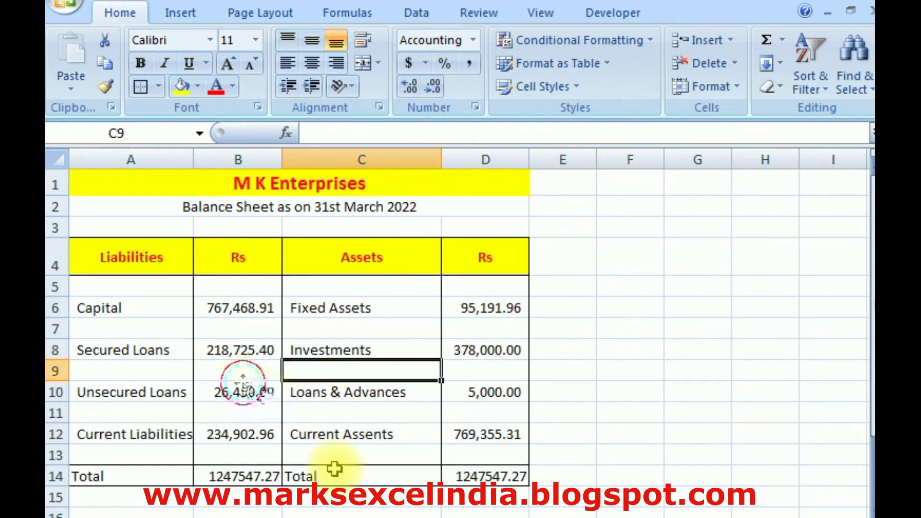
scroll(242, 382, "down", 2)
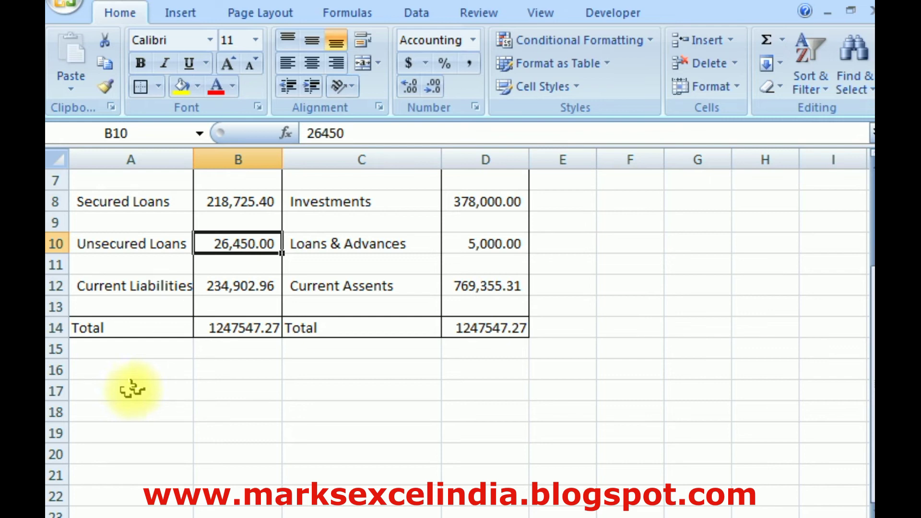
Type 'For M K Enterprises,' in A16 and 'Partner' in A19.
left_click(127, 366)
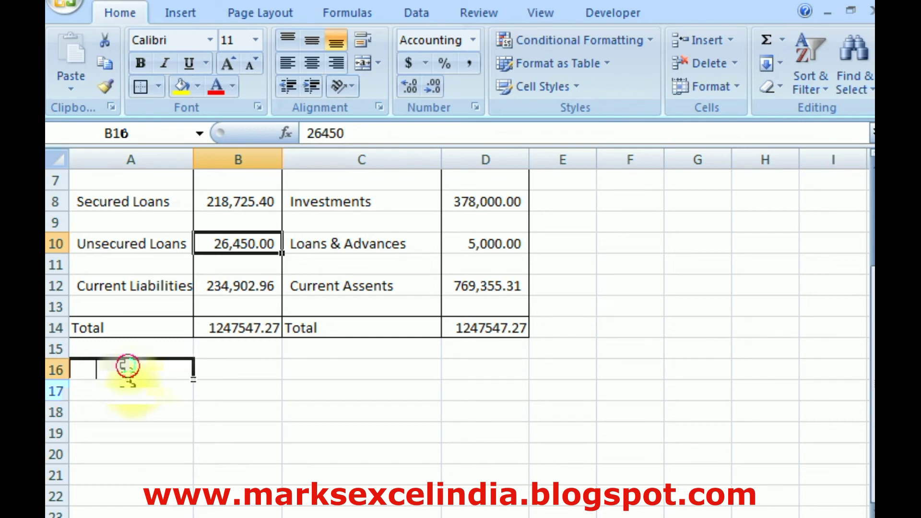
type("For M K Enterprise")
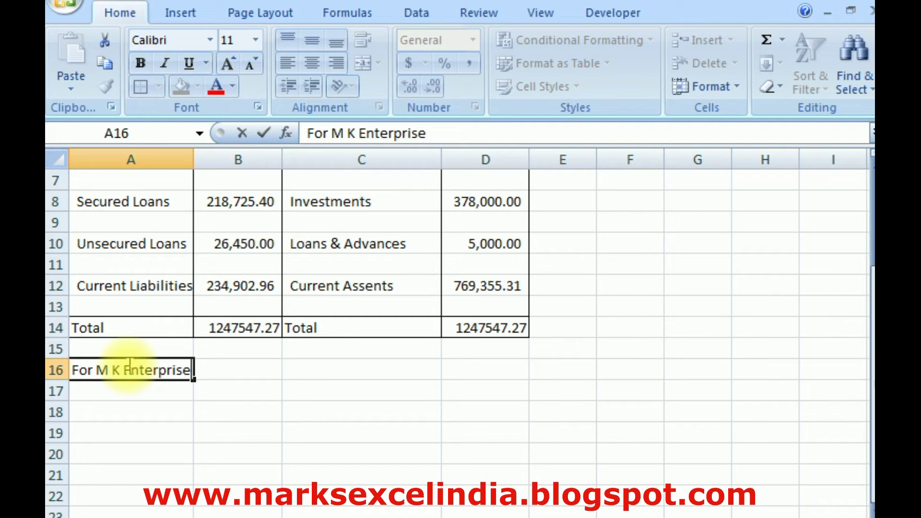
type("s,")
key("Return")
key("Return")
key("Return")
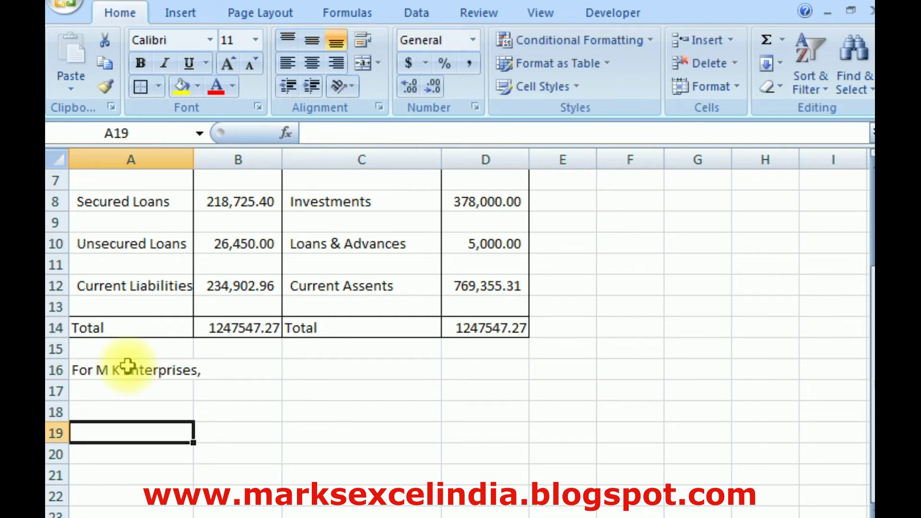
type("Pa")
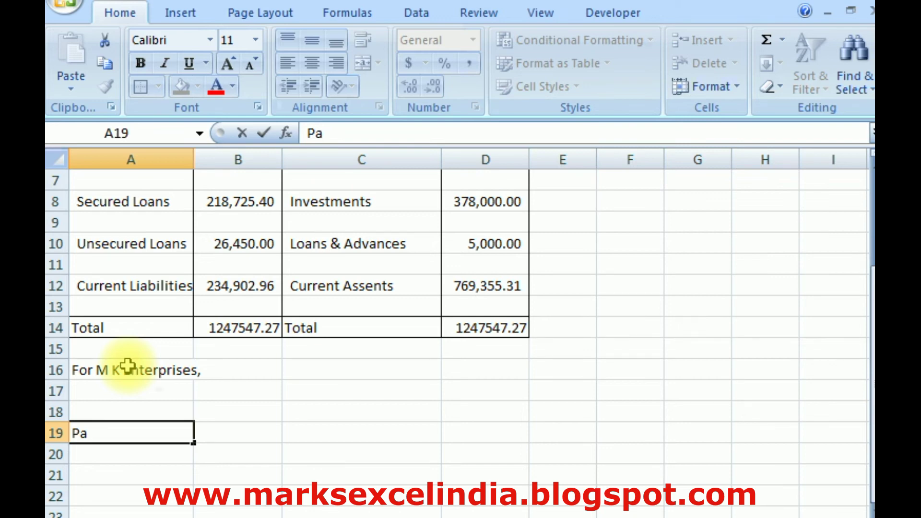
type("rtner")
key("Return")
key("Return")
Enter a two-line cell in A21: Date: 17/09/2022 and Place: Mumbai.
type("Date")
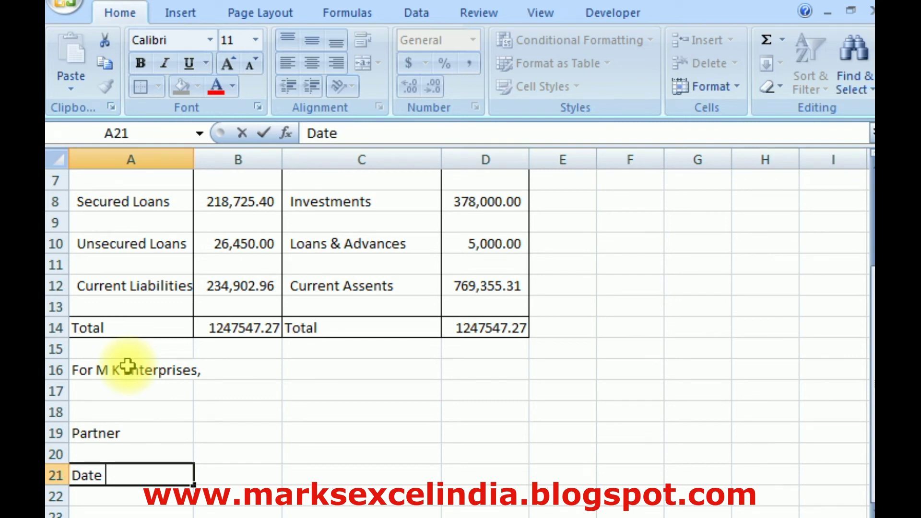
type("9")
key("alt+Return")
type("Pla")
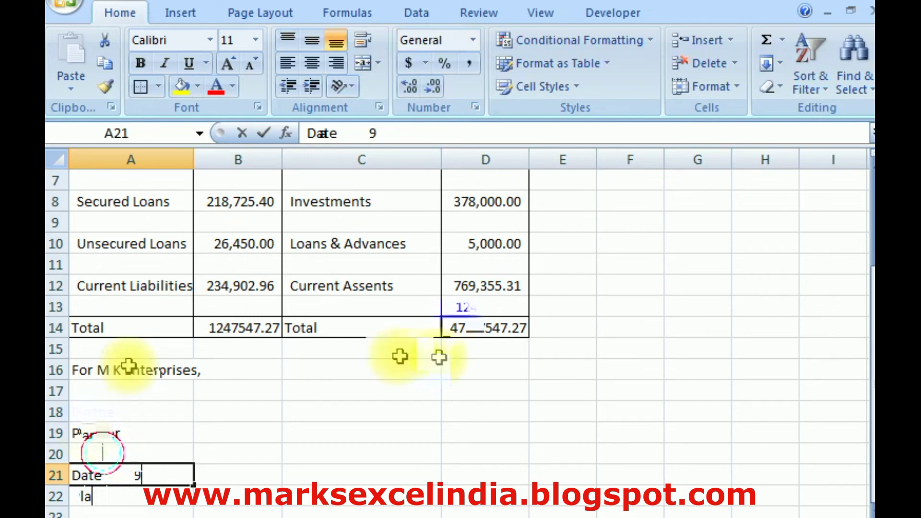
type("or")
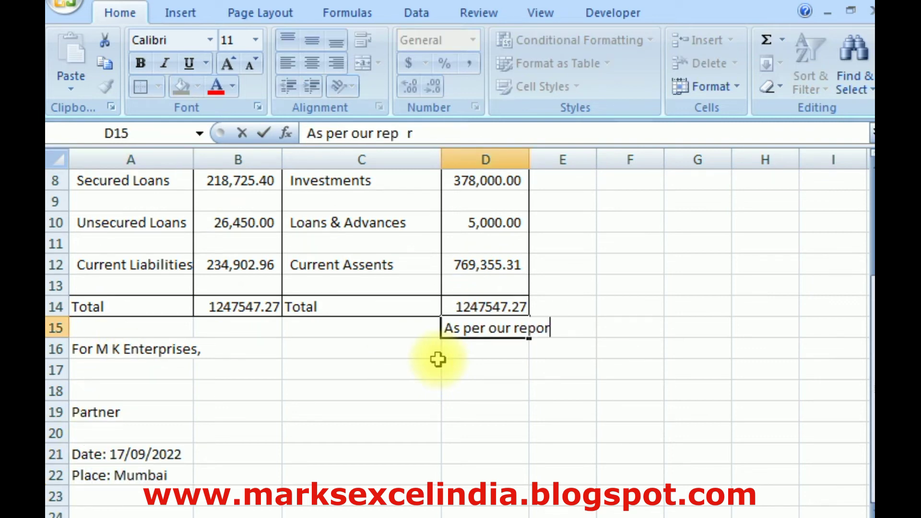
type("t")
Finish 'As per our report of even date' in D15, then type and correct the auditor firm's name in D16.
type("of even date")
key("Return")
type("B")
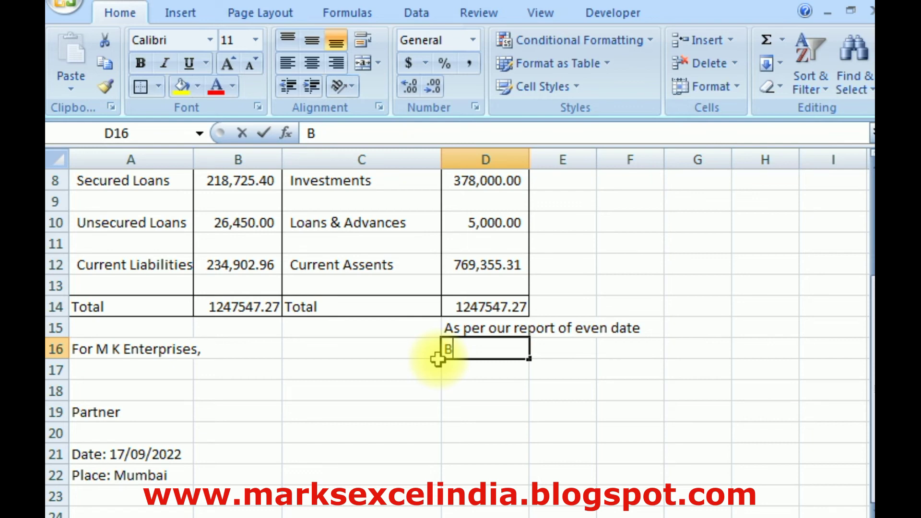
type("hide & Assocoates")
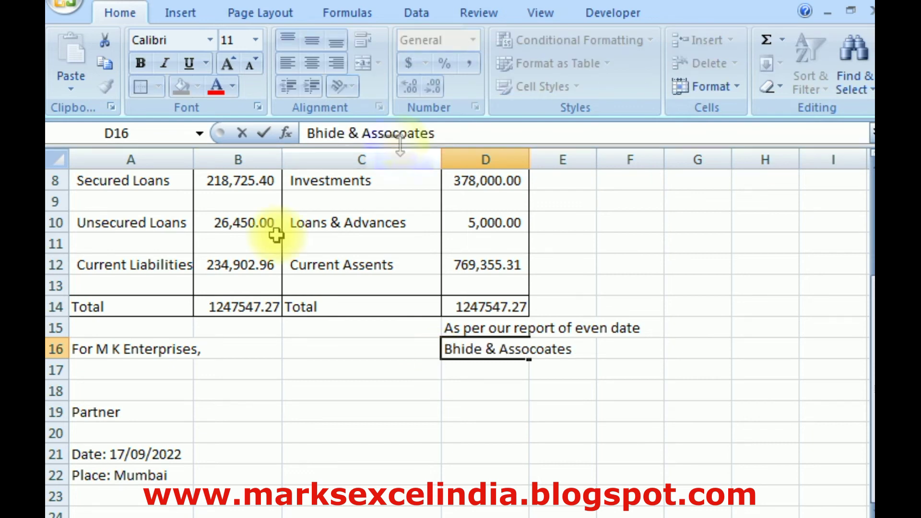
left_click(407, 133)
key("BackSpace")
key("BackSpace")
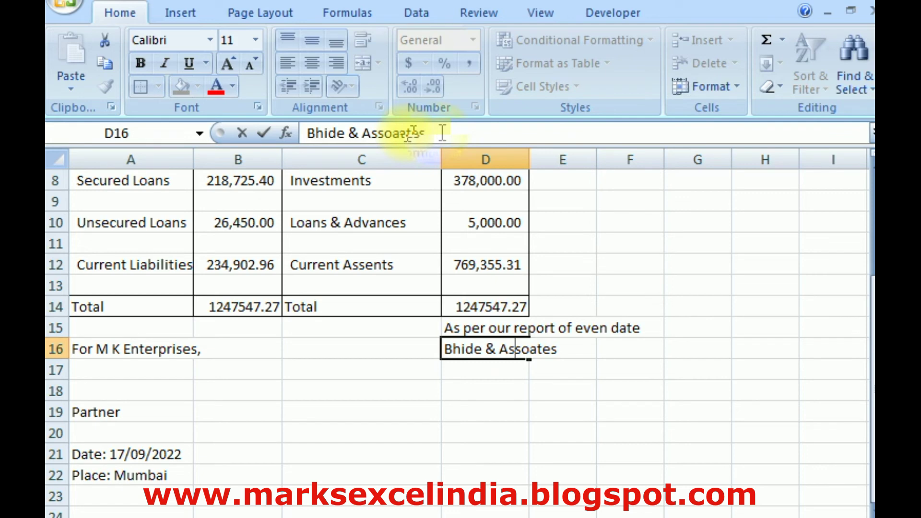
key("BackSpace")
key("BackSpace")
key("BackSpace")
type("ci")
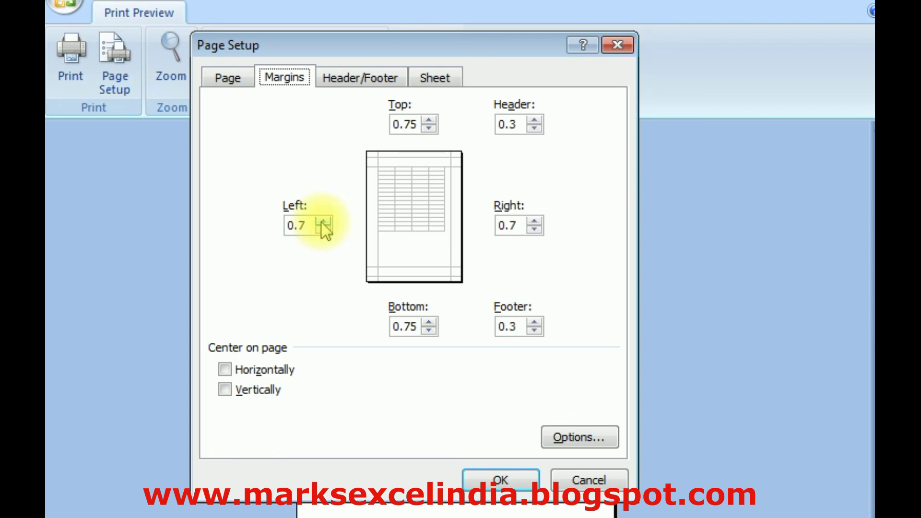
Accept the 0.75 top/bottom and 0.7 left/right margins and view the balance sheet in Print Preview.
left_click(500, 480)
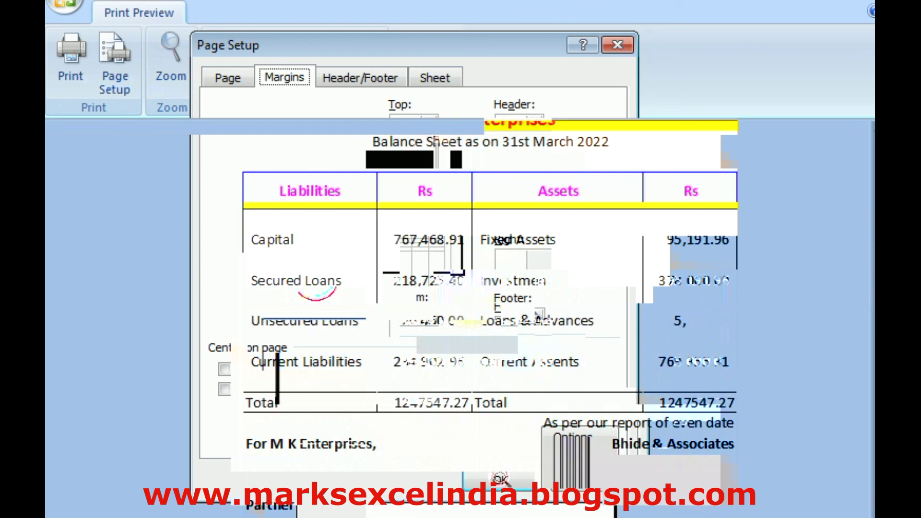